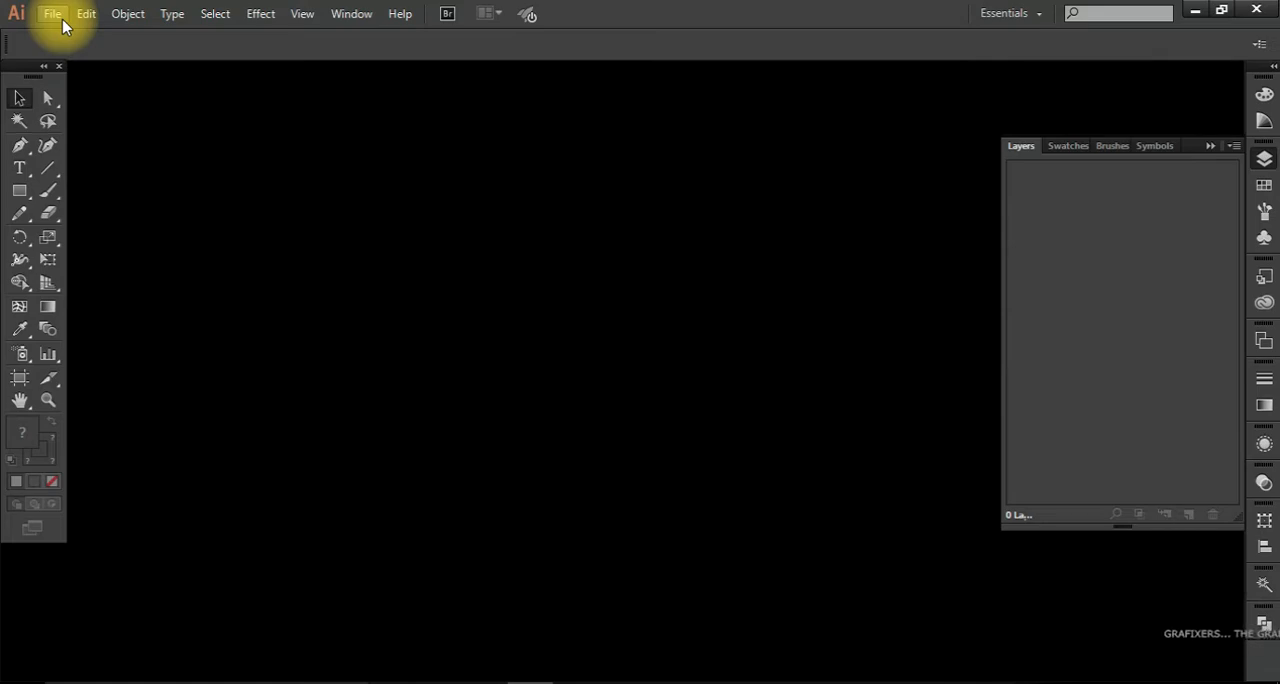
Step: Create a new document named lecture 3, 1000 × 1000, with the units set to Pixels
click(55, 17)
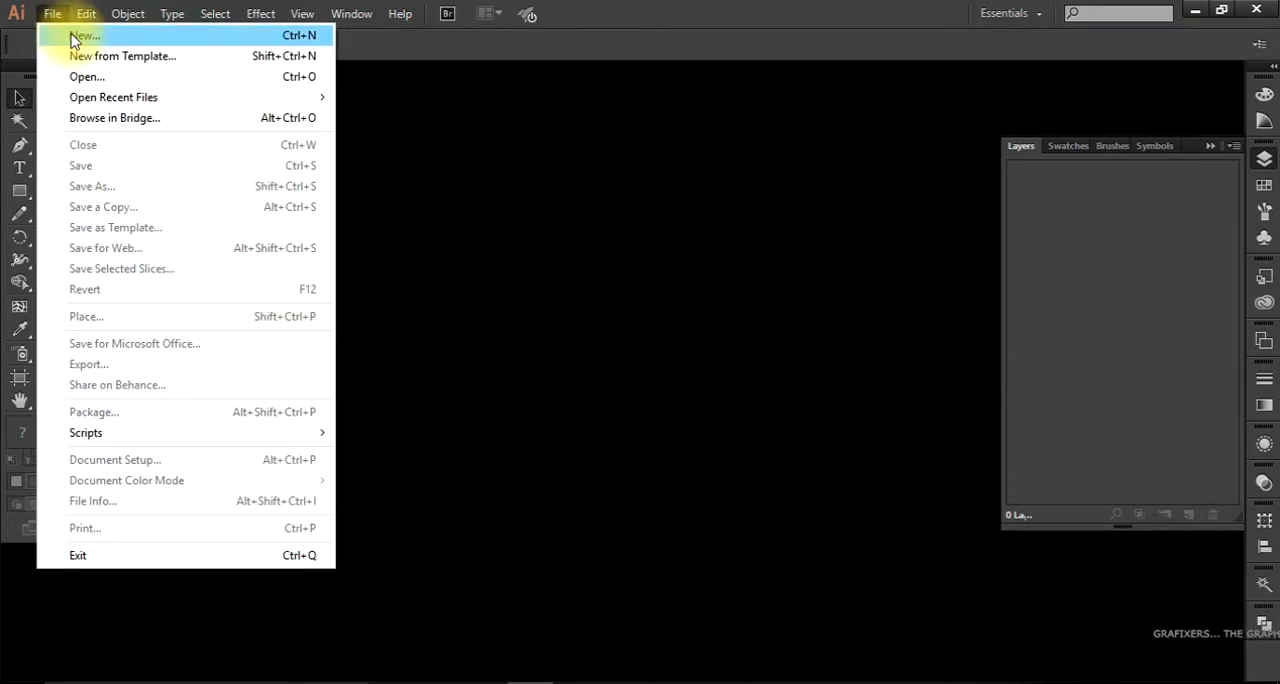
click(77, 38)
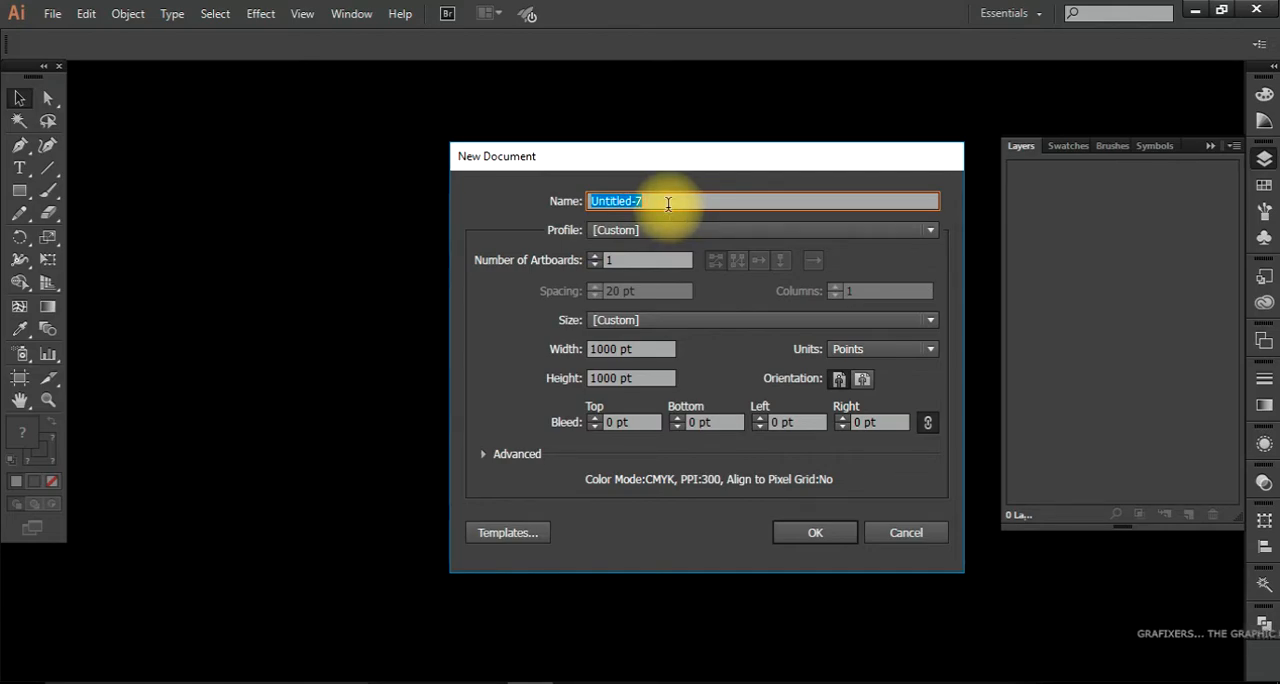
text(lecture 3)
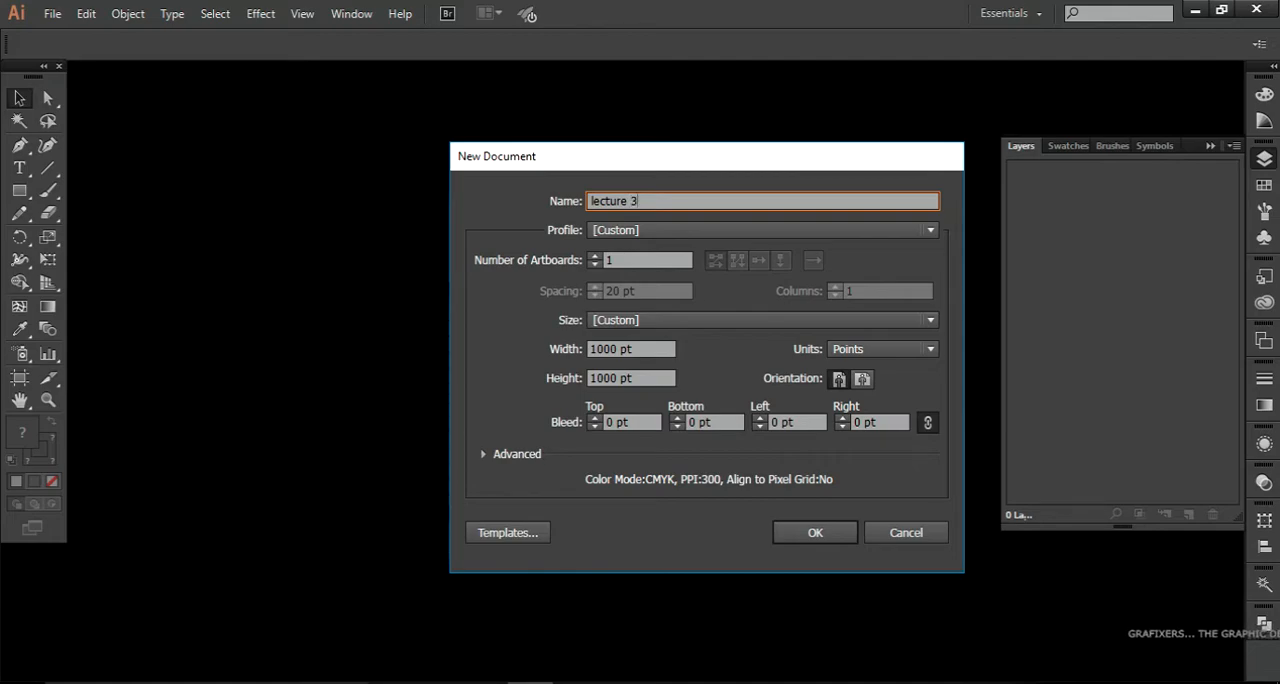
key(Tab)
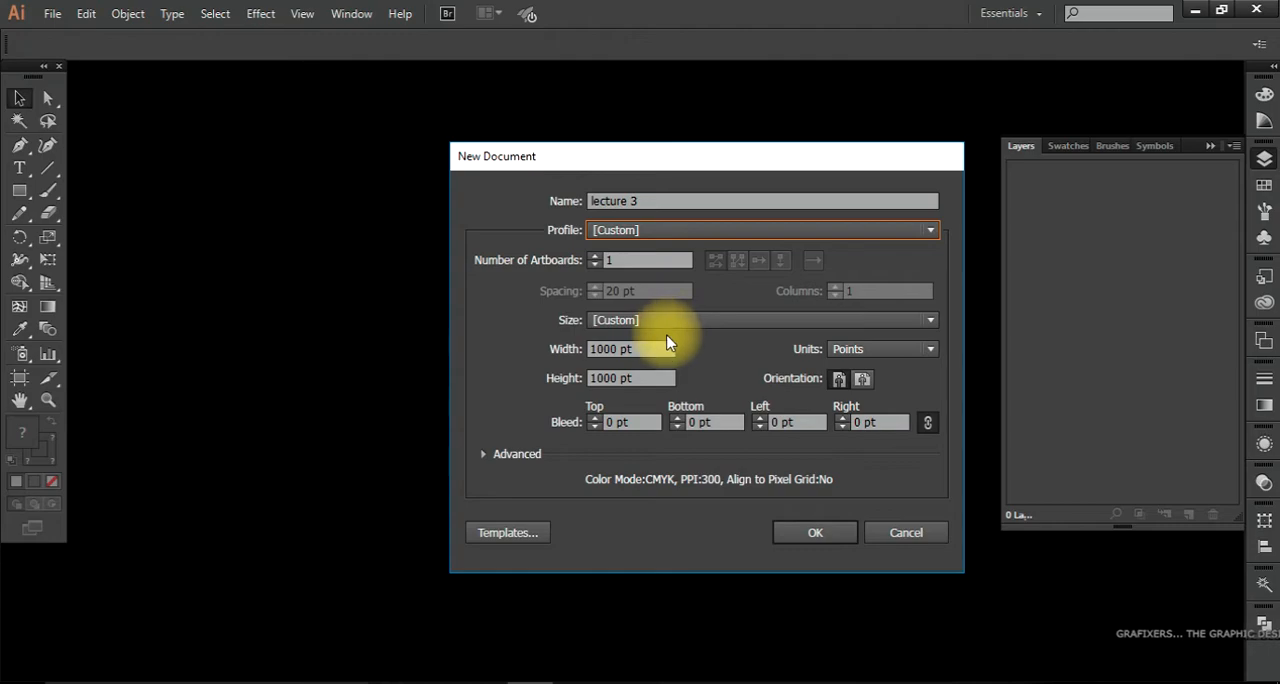
click(630, 349)
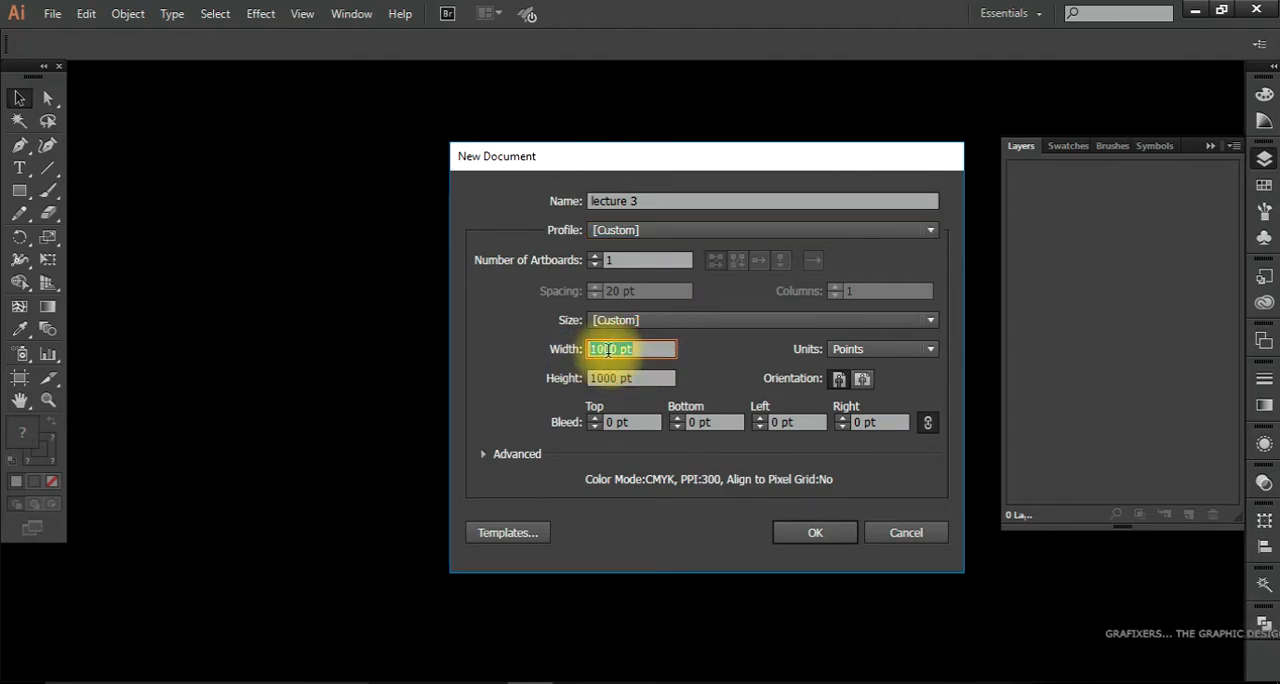
click(846, 349)
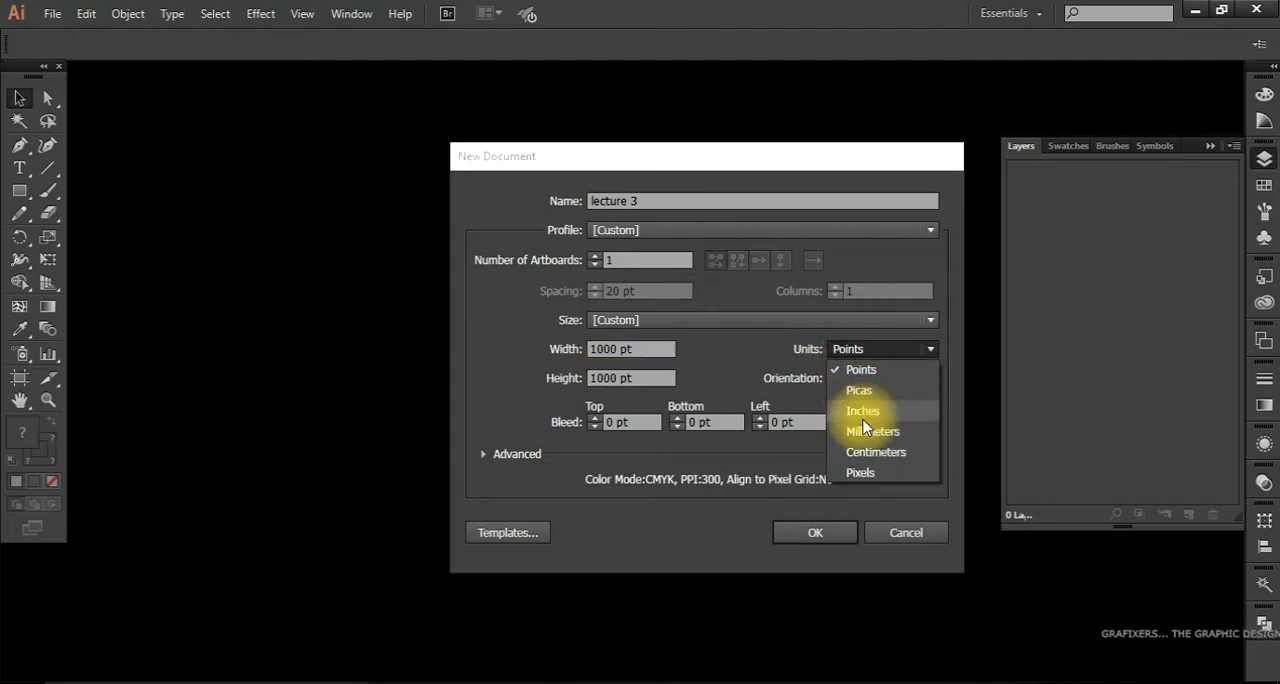
click(860, 472)
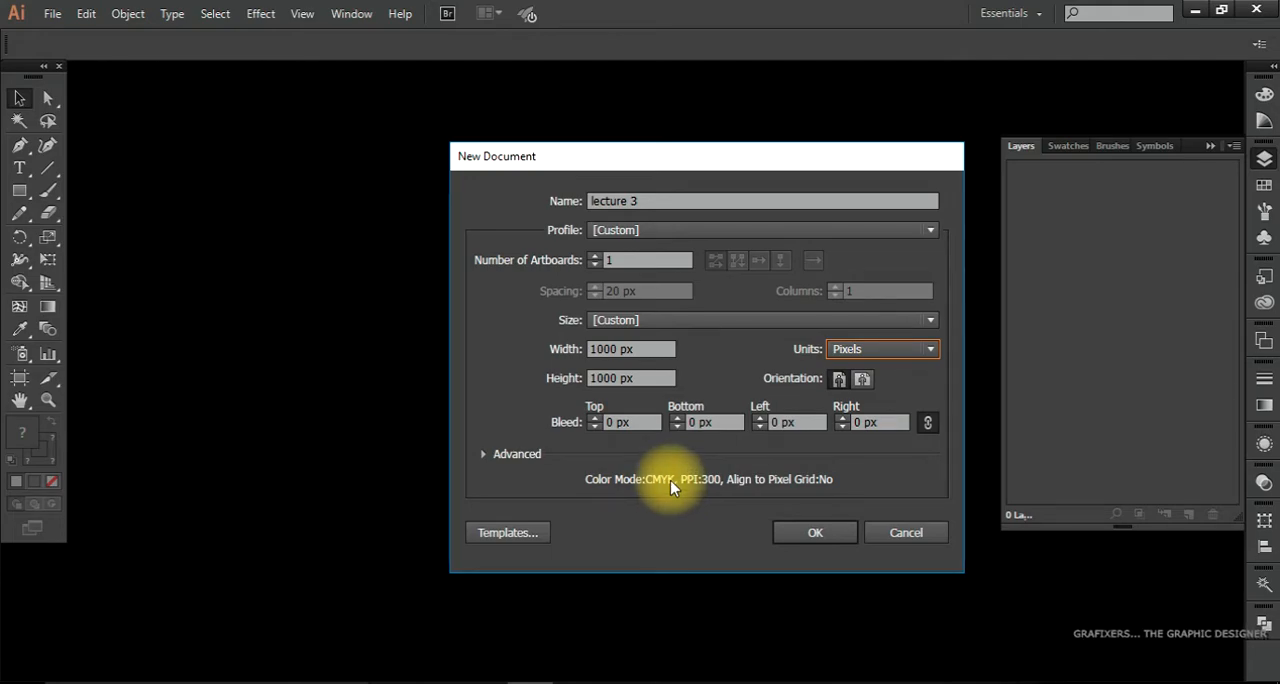
click(810, 530)
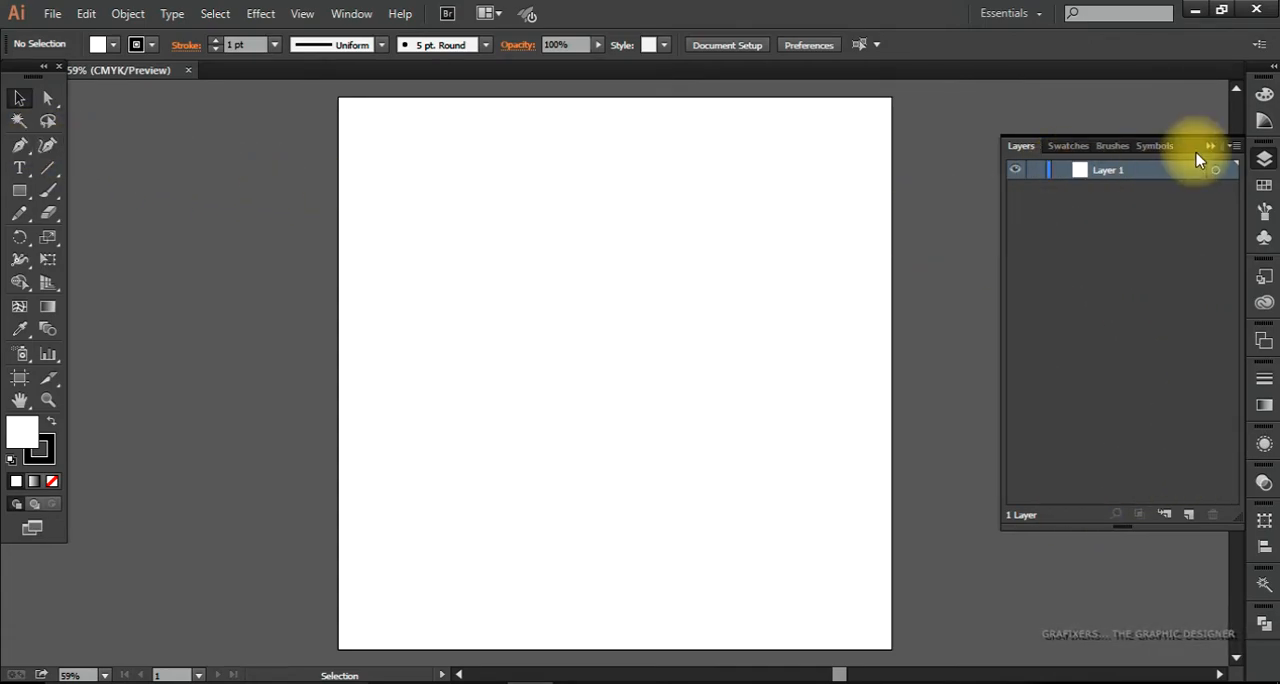
Step: Dock the floating tools panel along the edge of the workspace
click(545, 220)
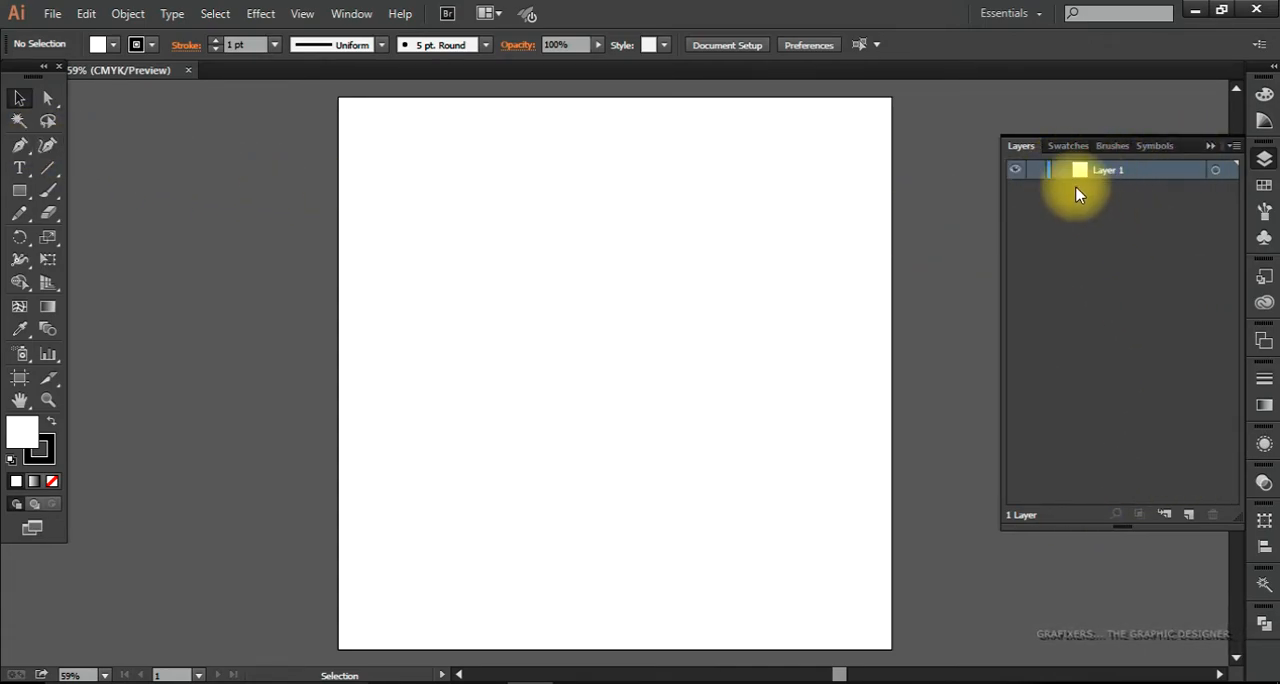
drag(14, 78, 9, 94)
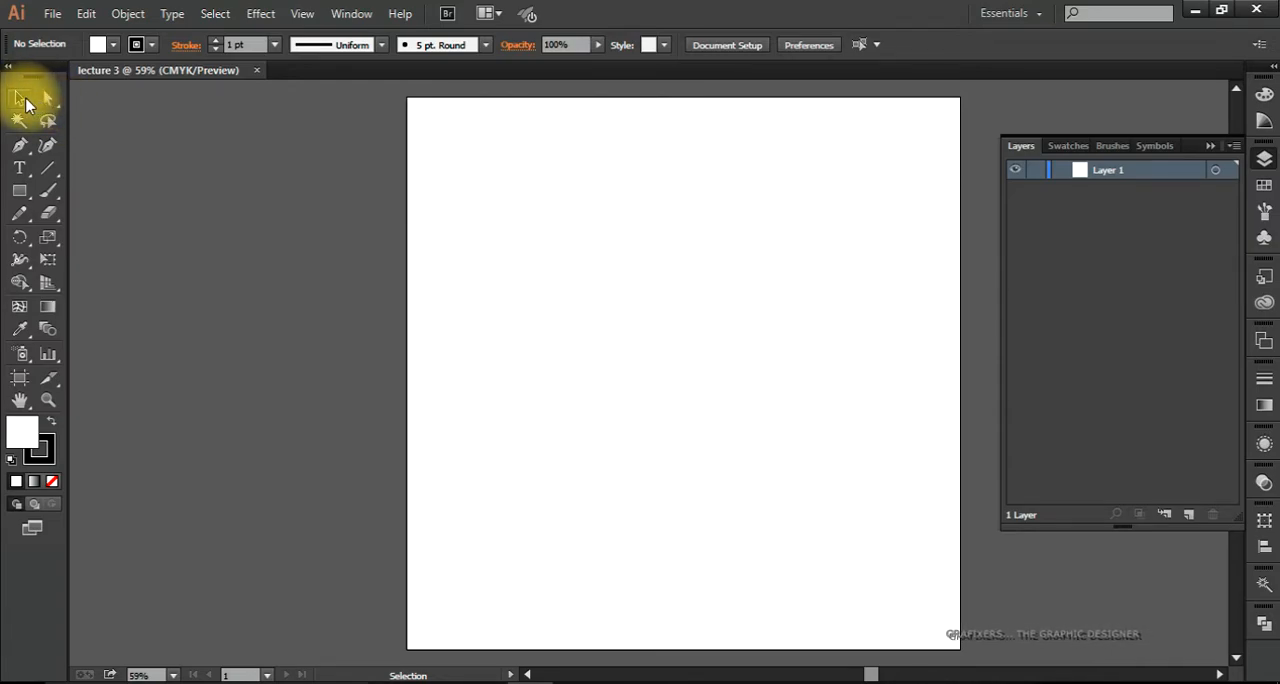
Step: Draw seven rectangles of various sizes on the artboard, some overlapping, ending with a wide one about 419 × 151 px, and deselect it
click(19, 193)
drag(428, 137, 526, 241)
drag(611, 160, 738, 289)
drag(805, 211, 938, 364)
drag(468, 347, 705, 542)
drag(826, 397, 674, 540)
drag(580, 301, 722, 500)
drag(534, 594, 766, 512)
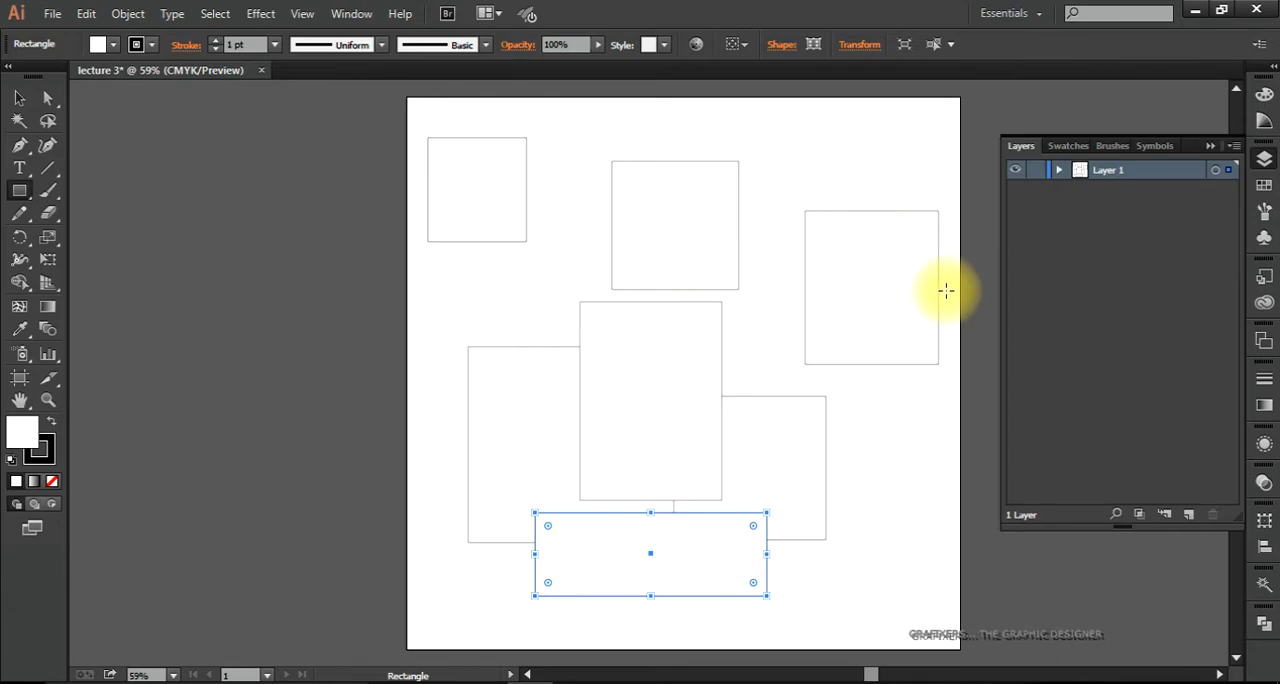
key(v)
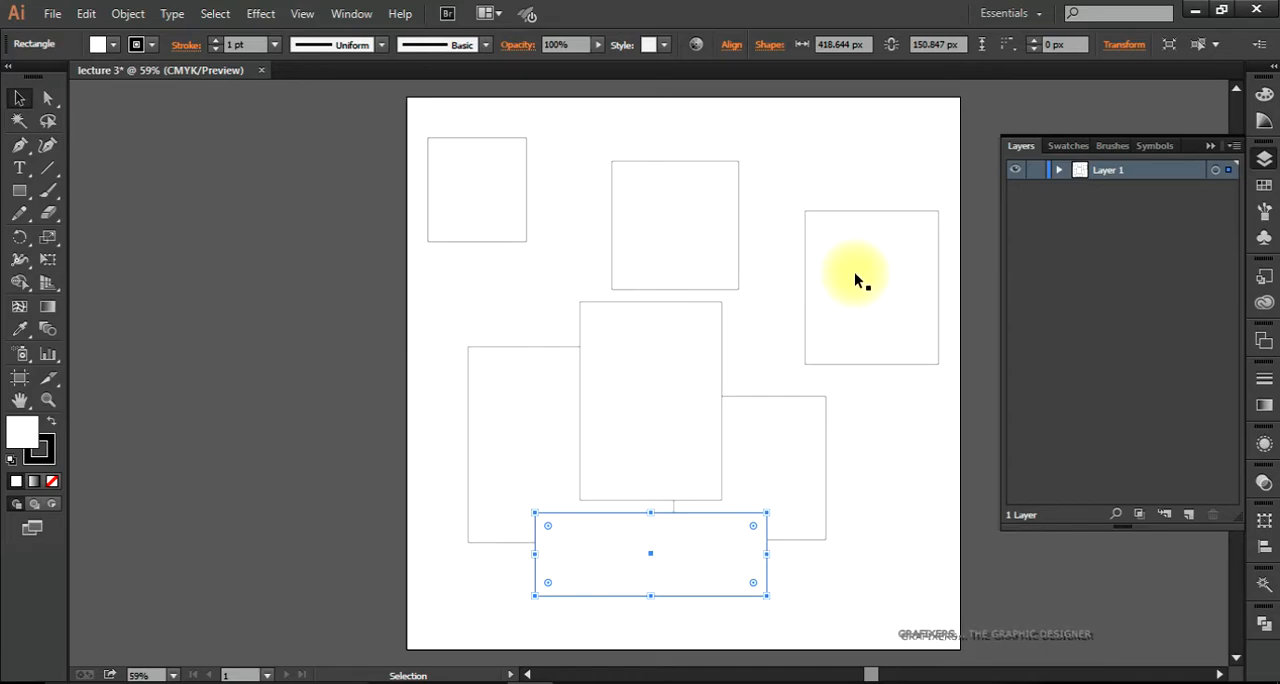
click(19, 190)
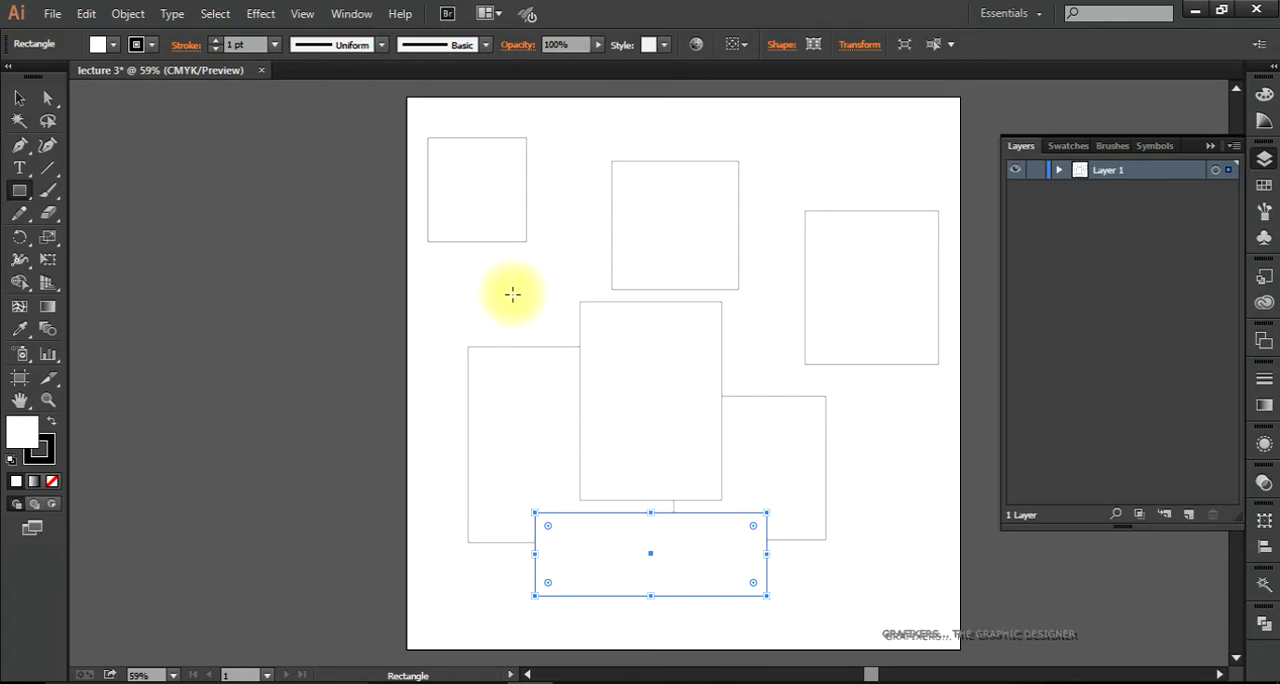
key(v)
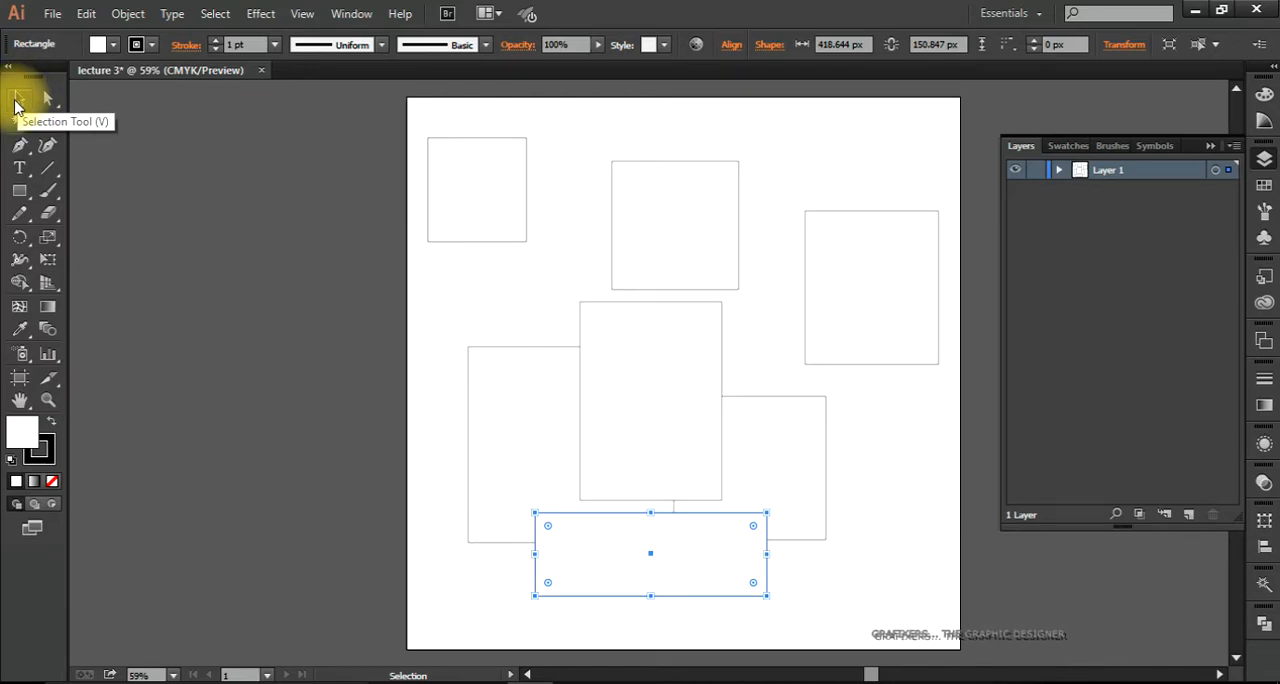
click(267, 267)
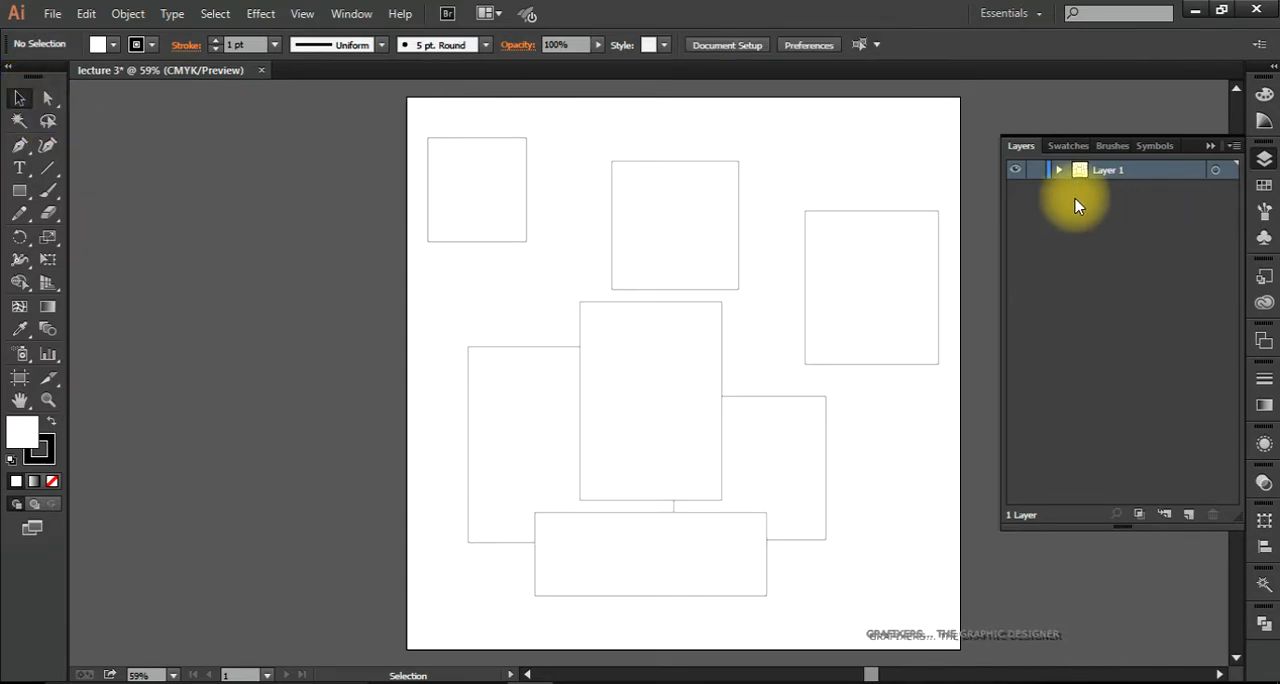
Step: Expand Layer 1 to list its individual rectangles, leaving nothing selected on the artboard
click(1058, 172)
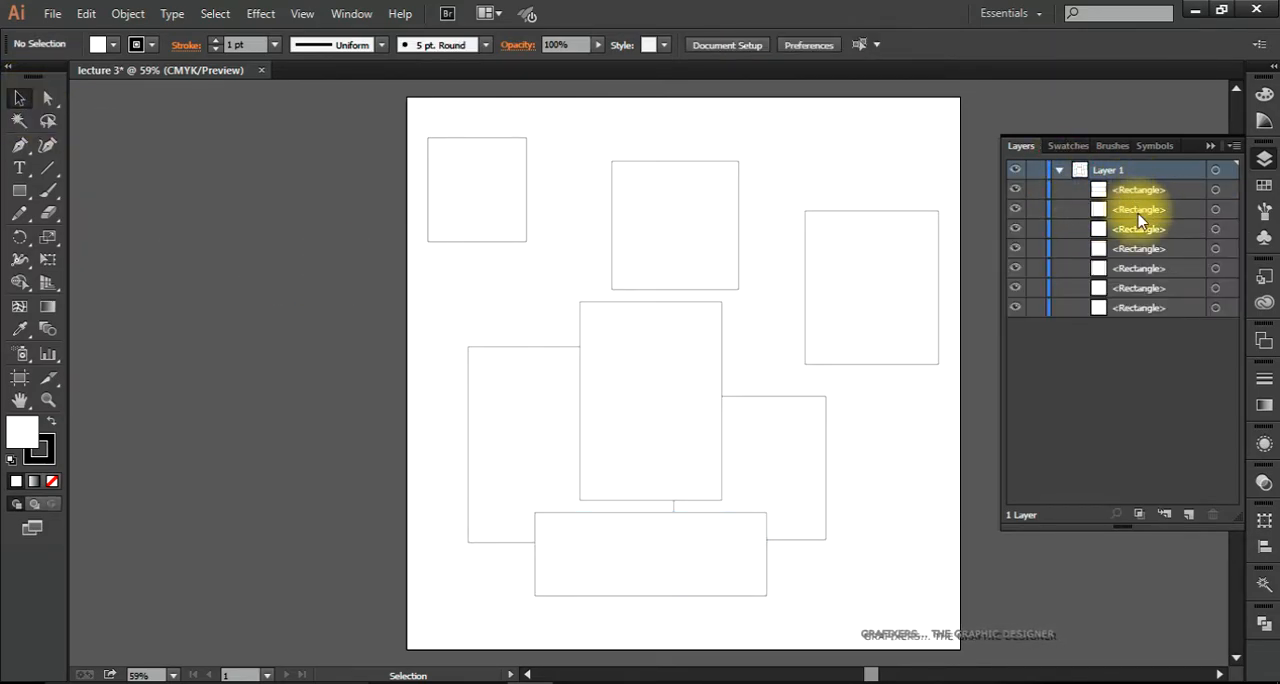
drag(903, 143, 471, 586)
click(876, 585)
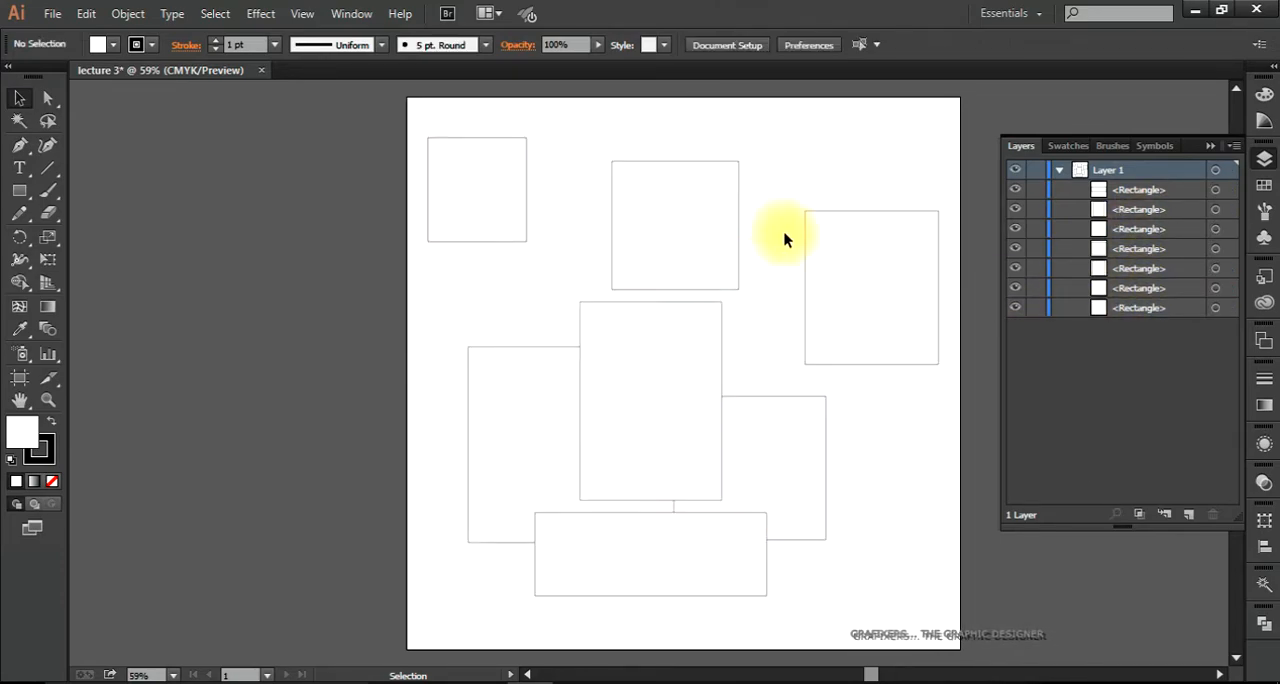
drag(777, 514, 689, 512)
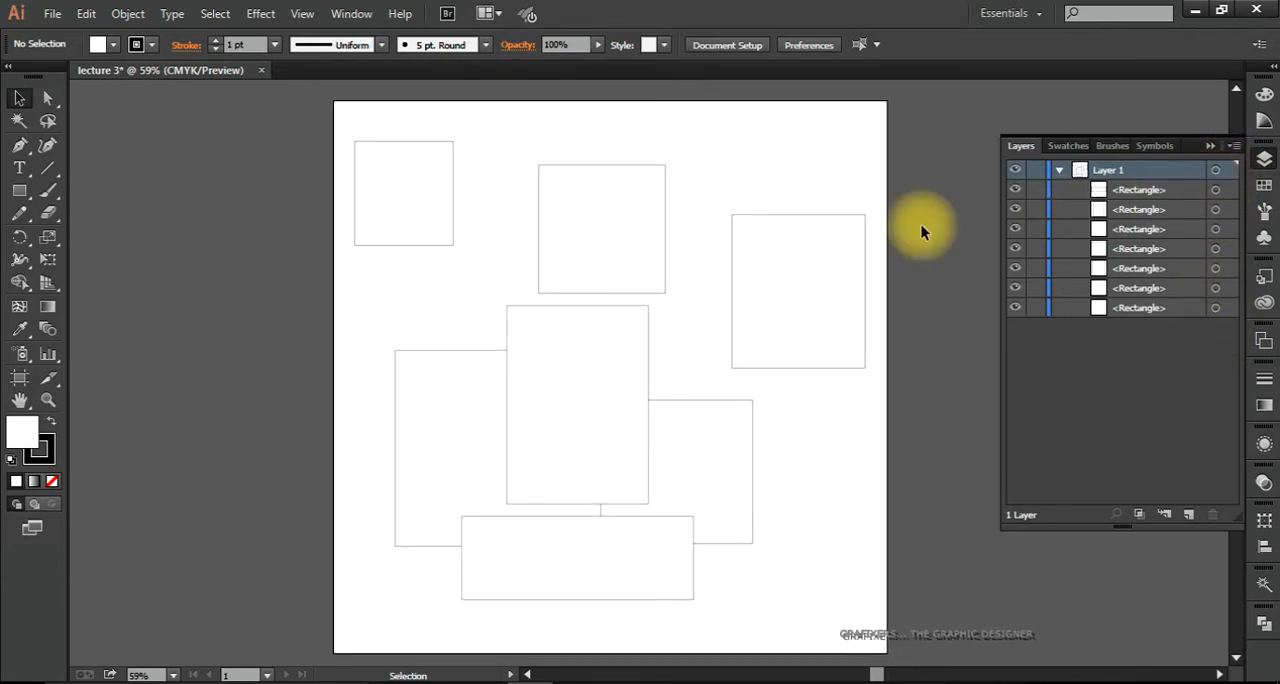
Step: Select the rectangles one after another on the artboard with the Selection tool, then clear the selection
click(393, 203)
click(626, 222)
click(789, 277)
click(671, 435)
click(630, 416)
click(473, 415)
click(551, 571)
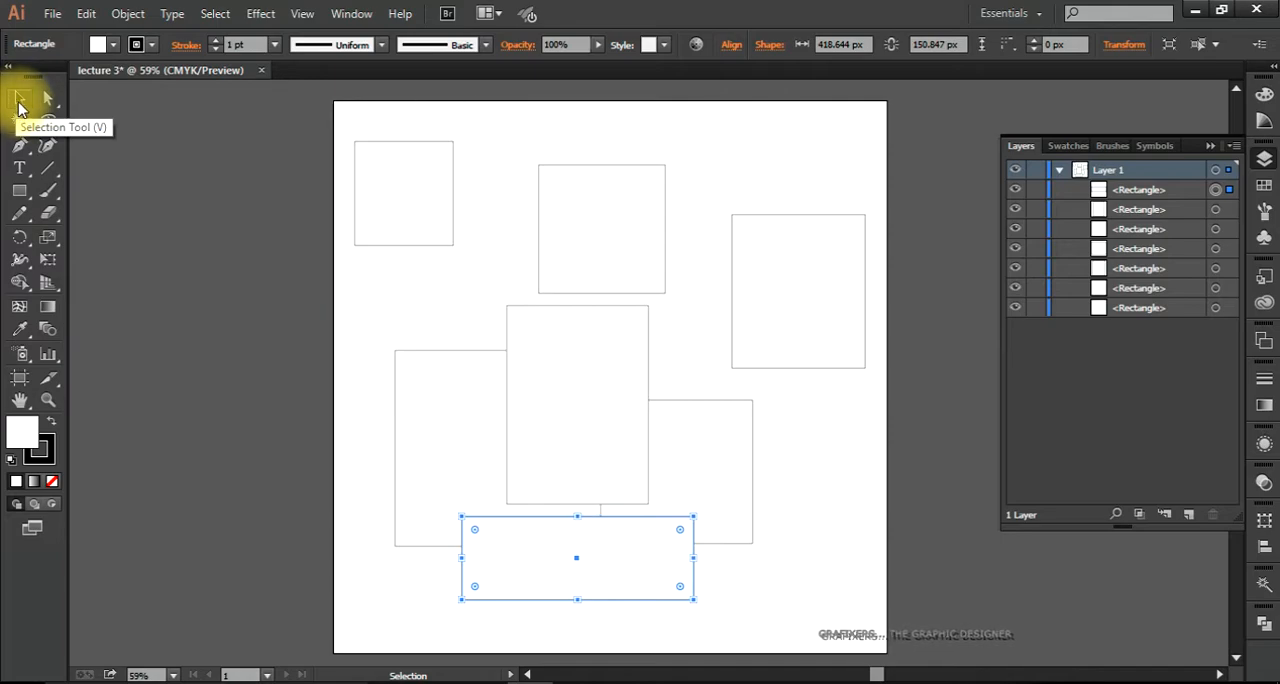
click(454, 255)
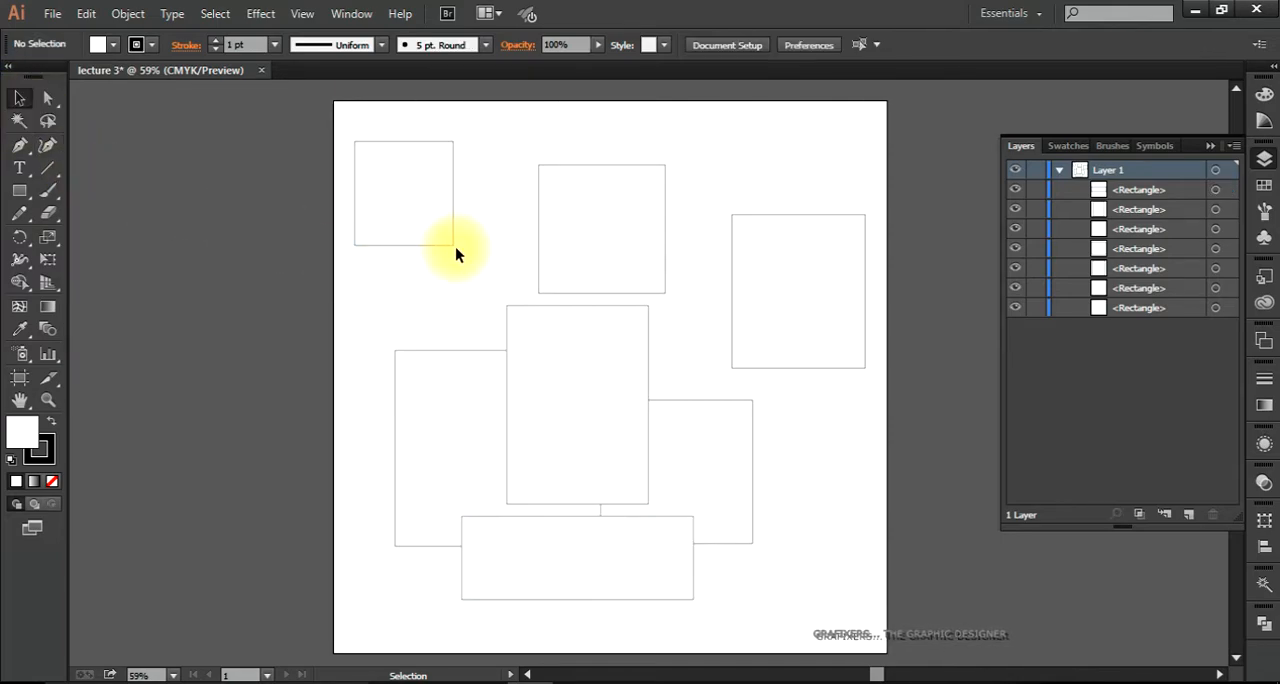
Step: Move the small upper-left rectangle slightly toward the upper-middle one and deselect it
drag(451, 246, 482, 281)
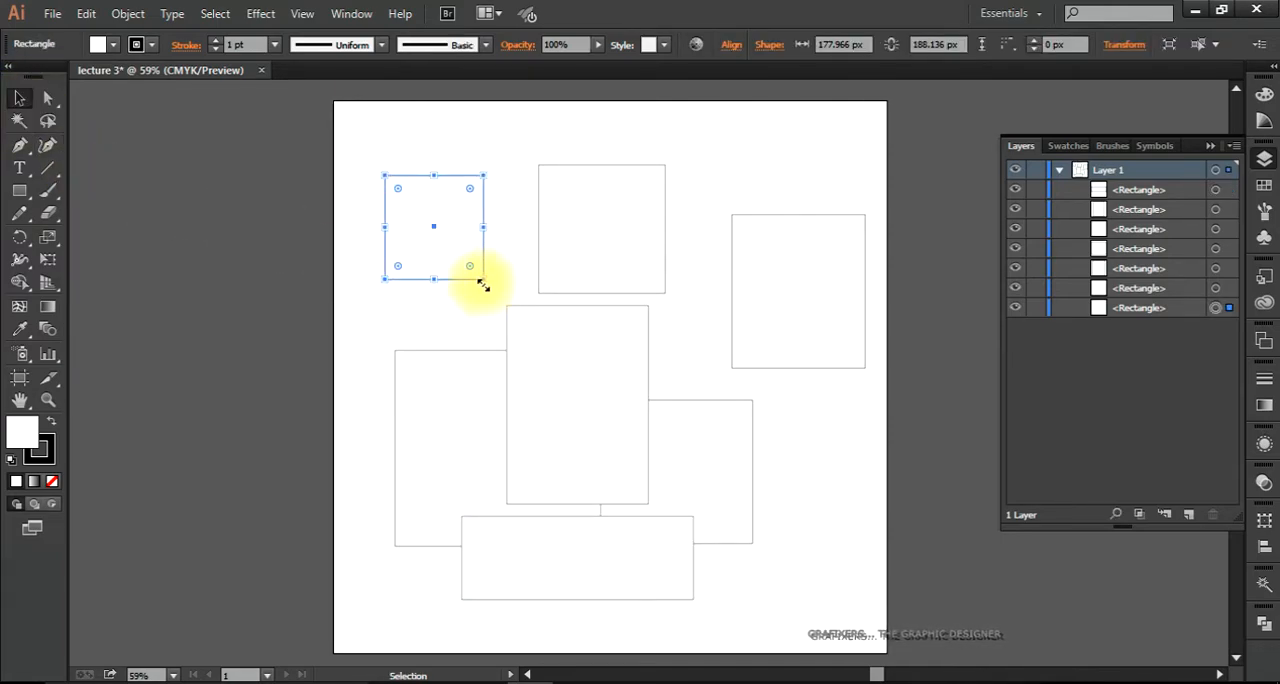
drag(430, 250, 438, 220)
click(331, 308)
click(402, 266)
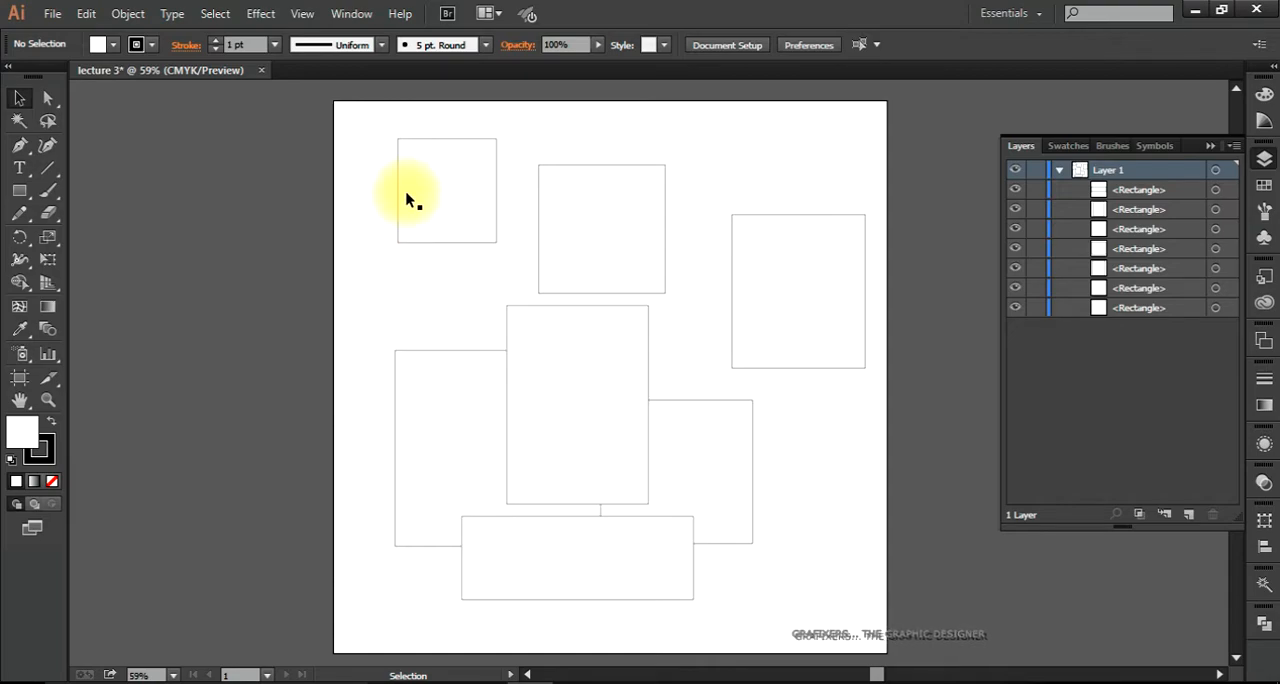
Step: Resize the upper-left rectangle into a square of about 219 × 219 px
drag(471, 203, 364, 208)
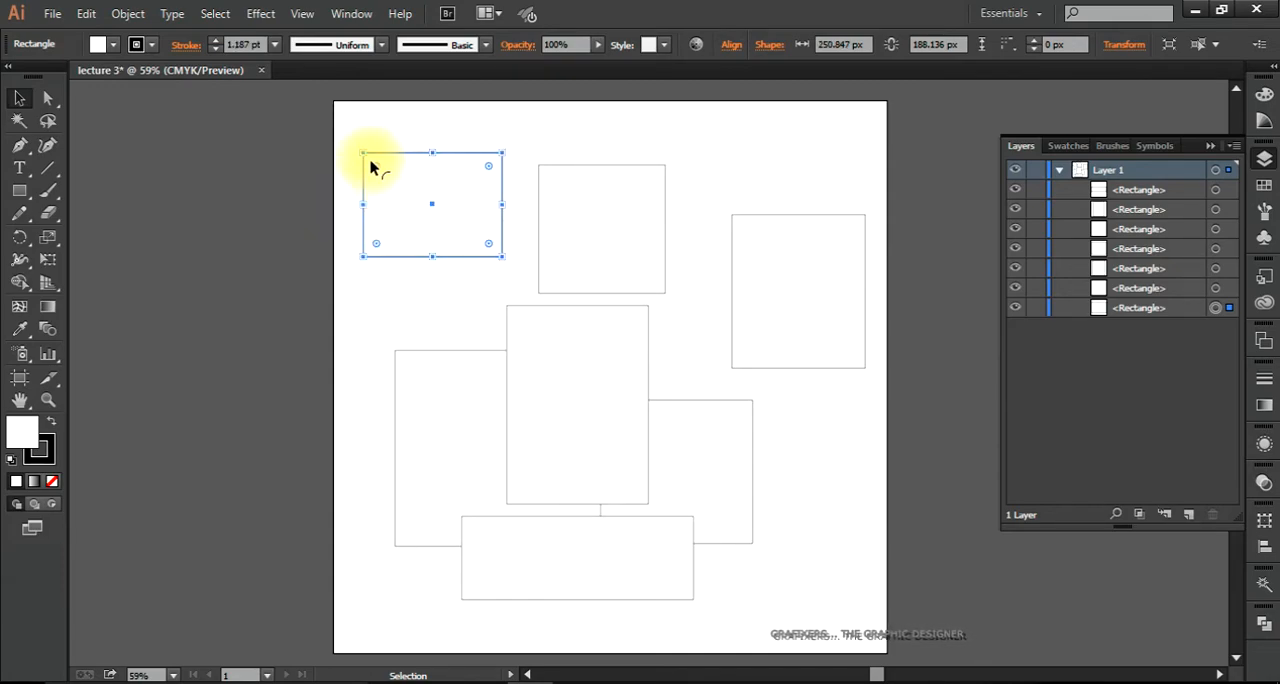
mouse_move(363, 153)
mouse_down()
mouse_move(386, 163)
mouse_move(430, 150)
mouse_move(380, 135)
mouse_up()
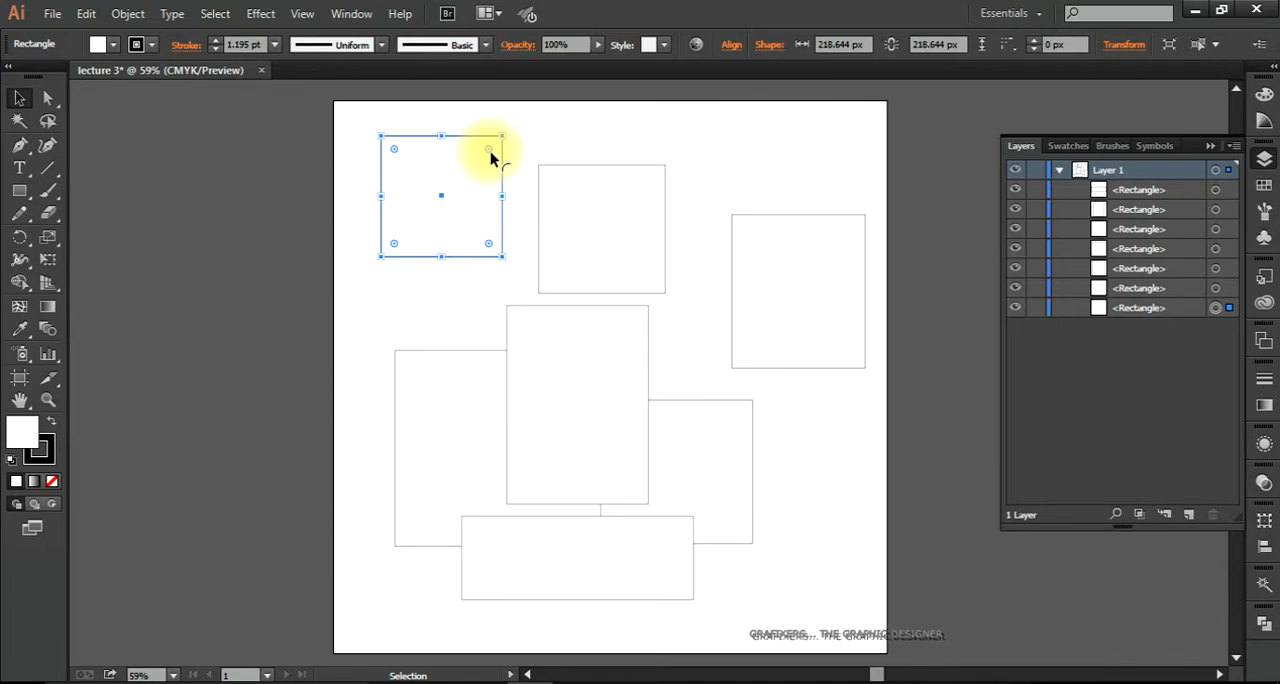
drag(489, 152, 509, 124)
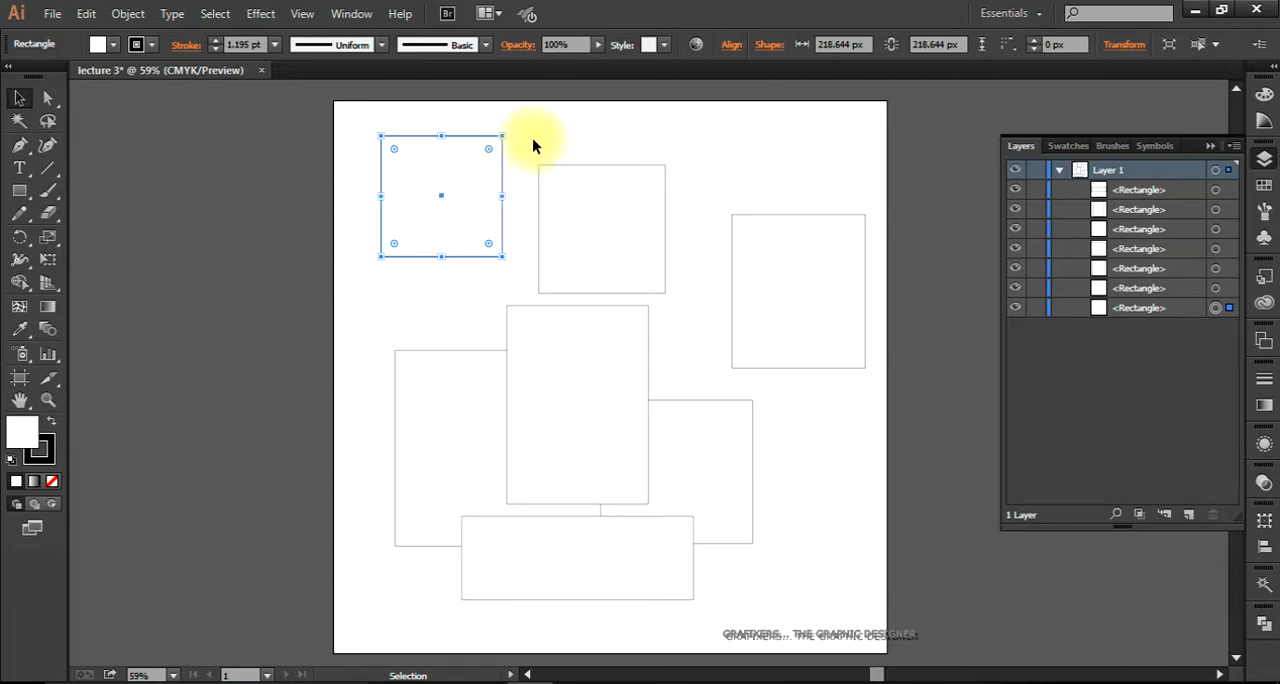
Step: Select the two upper-left shapes on the artboard, and each remaining rectangle in turn through its Layer 1 entry
click(515, 178)
click(443, 203)
click(575, 228)
click(423, 194)
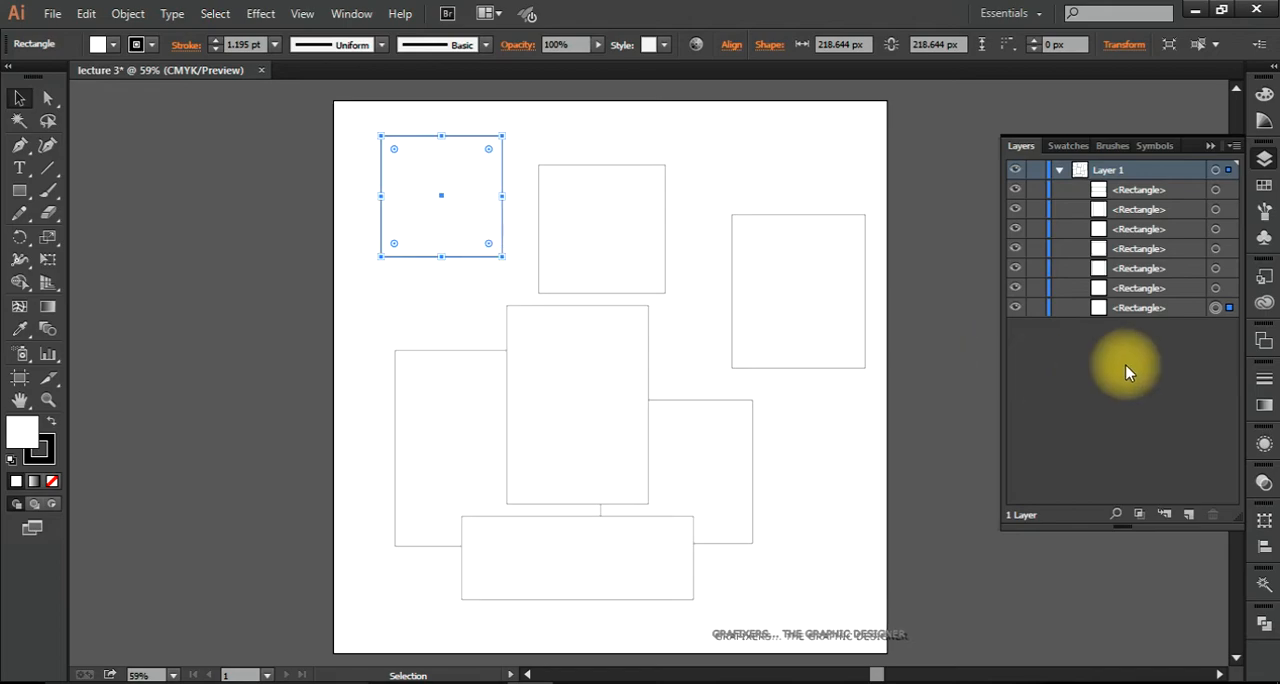
click(1218, 288)
click(1220, 268)
click(1220, 248)
click(1222, 230)
click(1218, 209)
click(1218, 190)
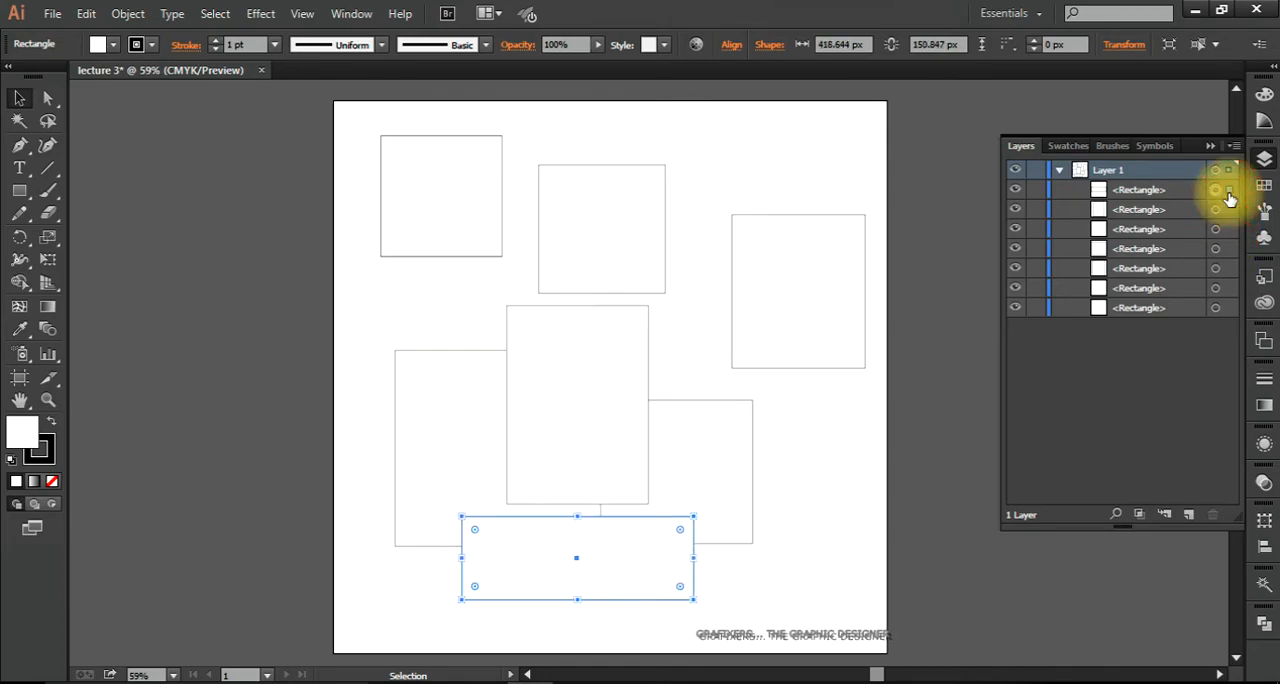
Step: Check which Layer 1 entries correspond to the tall centre rectangle, the upper-middle rectangle and the upper-left square
click(877, 498)
click(578, 410)
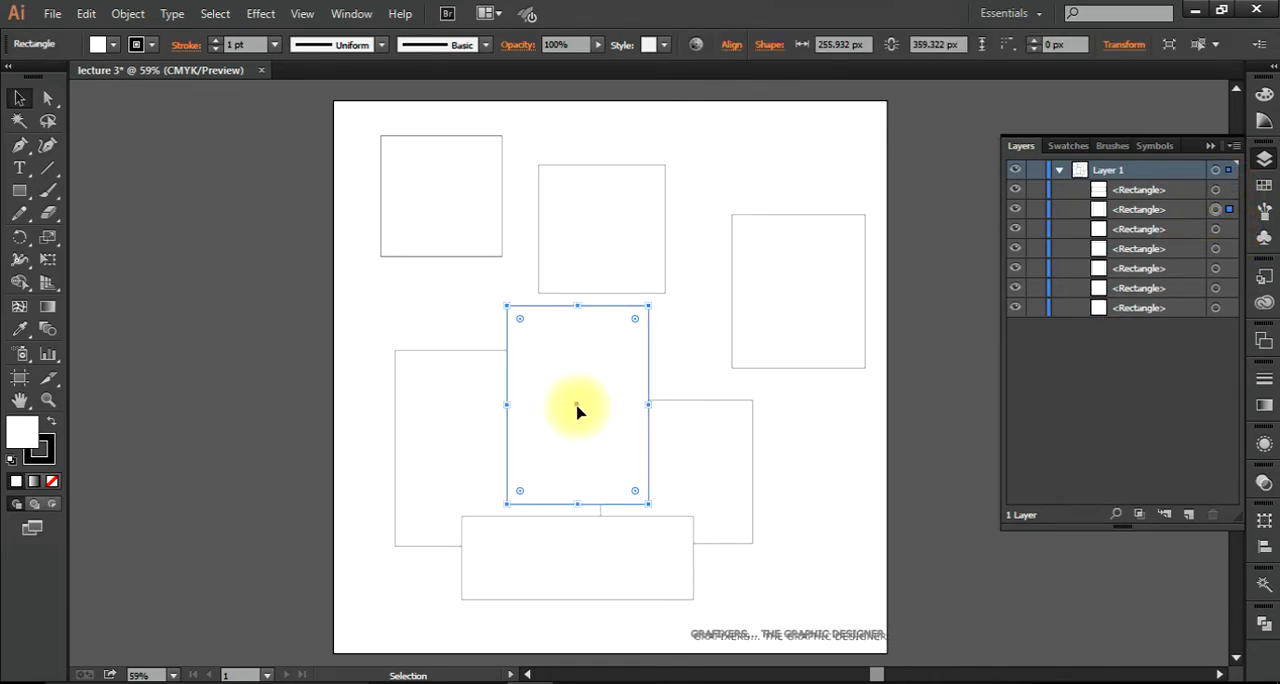
click(612, 215)
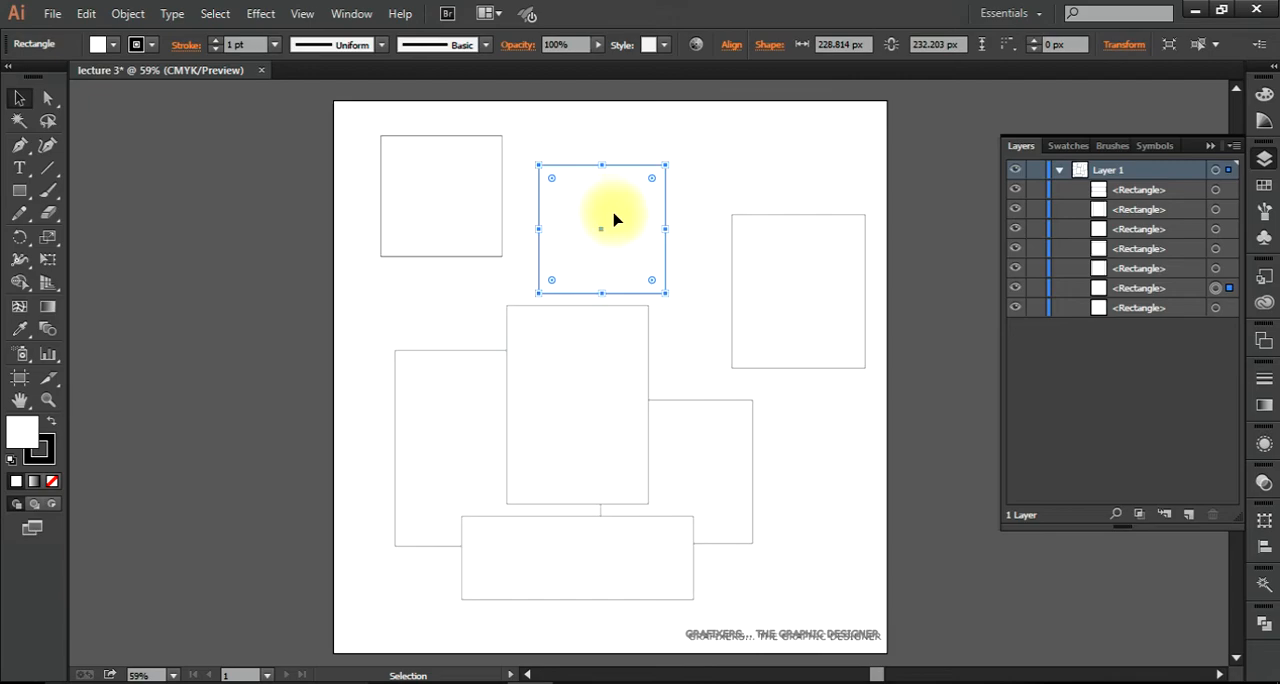
click(1229, 290)
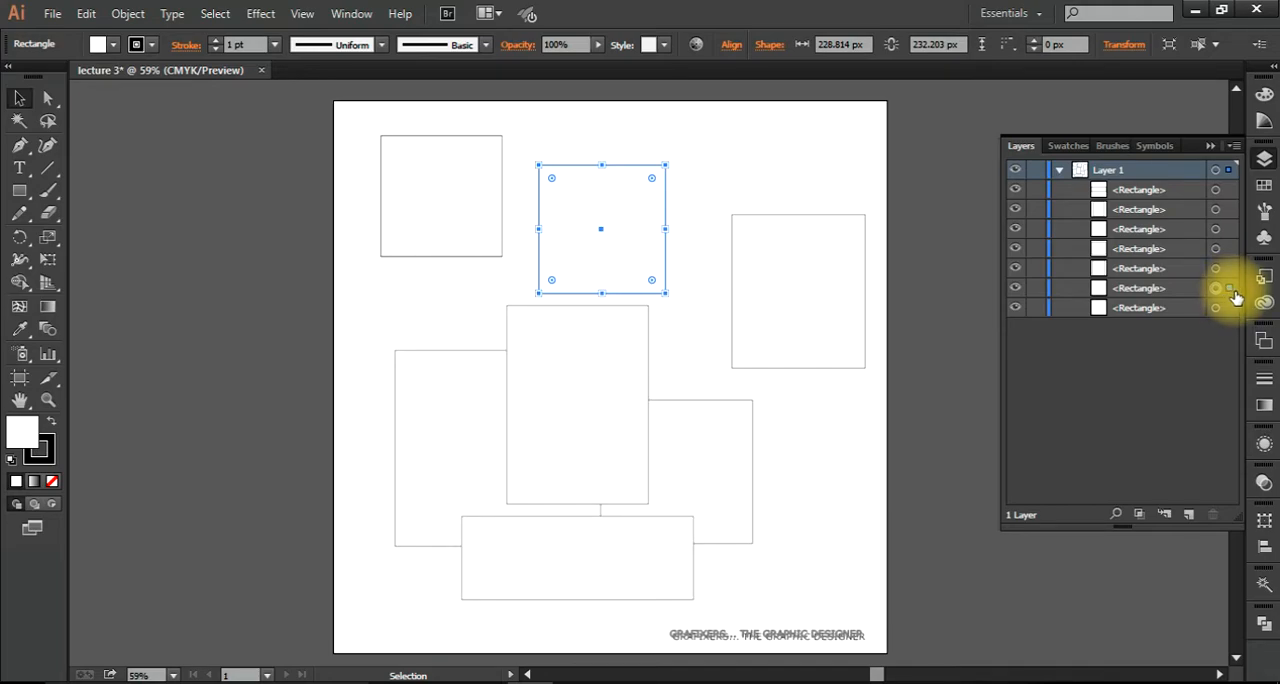
click(1222, 308)
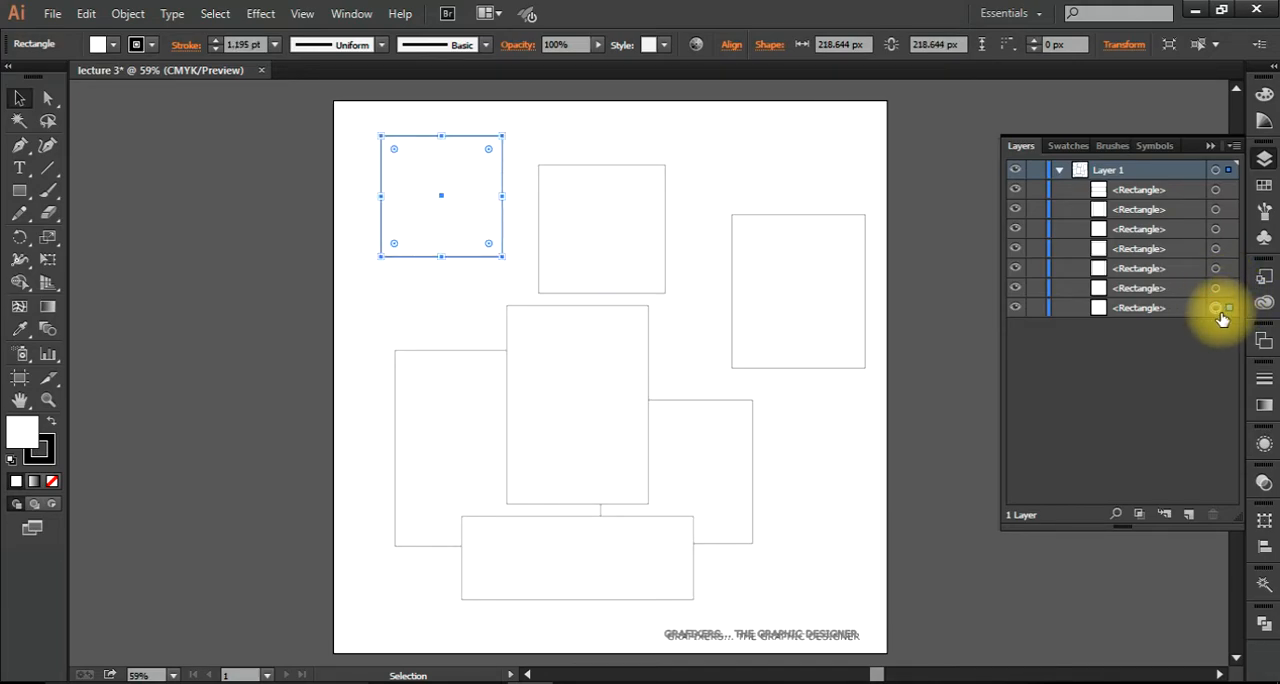
Step: Move the large lower-left rectangle to the artboard's top-left corner so that it covers the square there
click(500, 452)
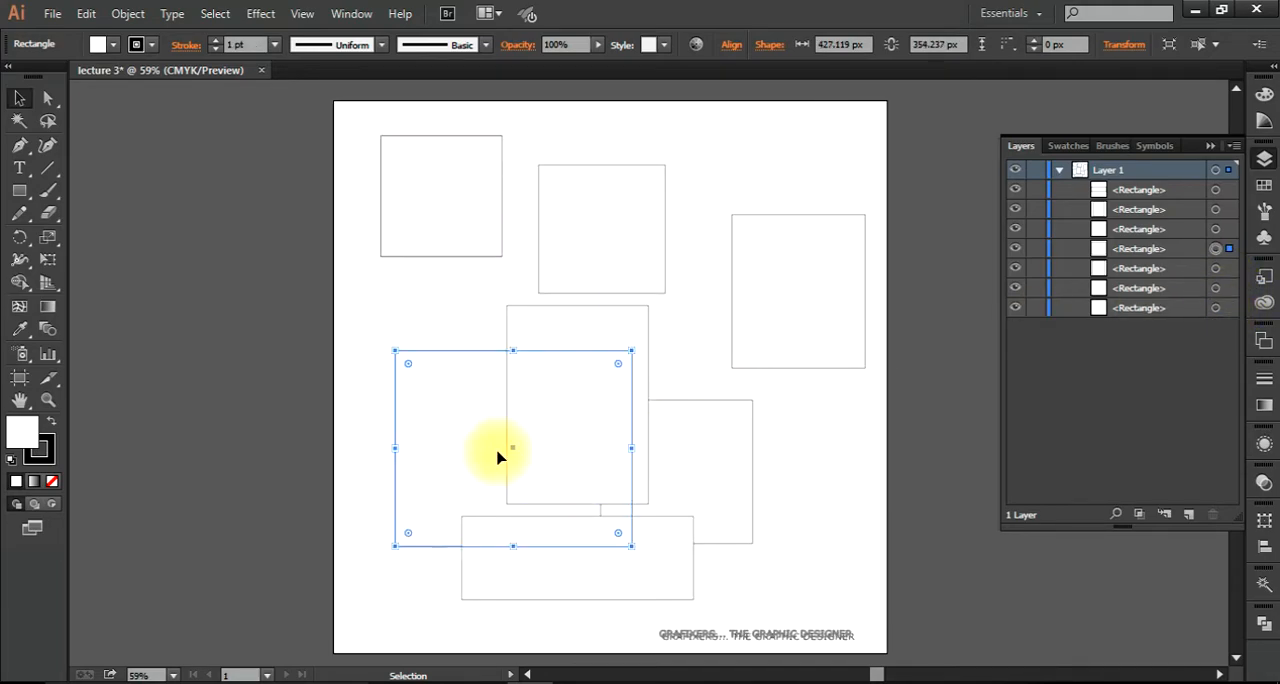
drag(483, 452, 420, 203)
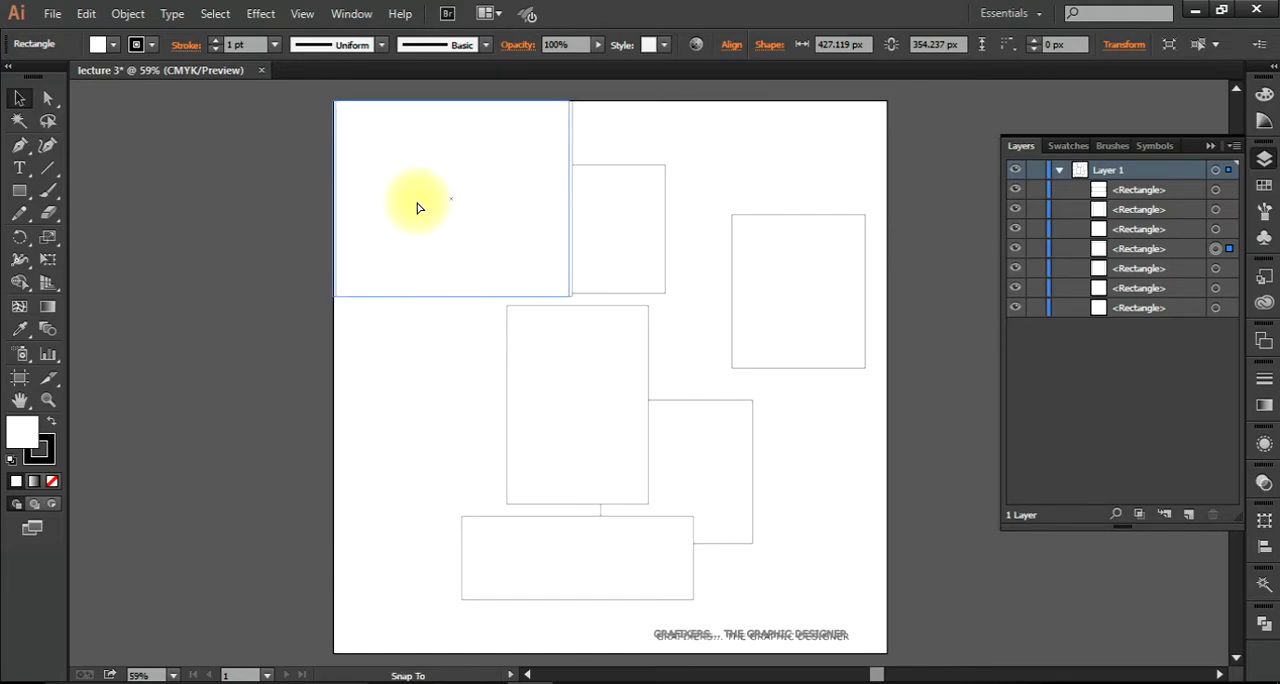
click(394, 405)
click(425, 401)
click(431, 180)
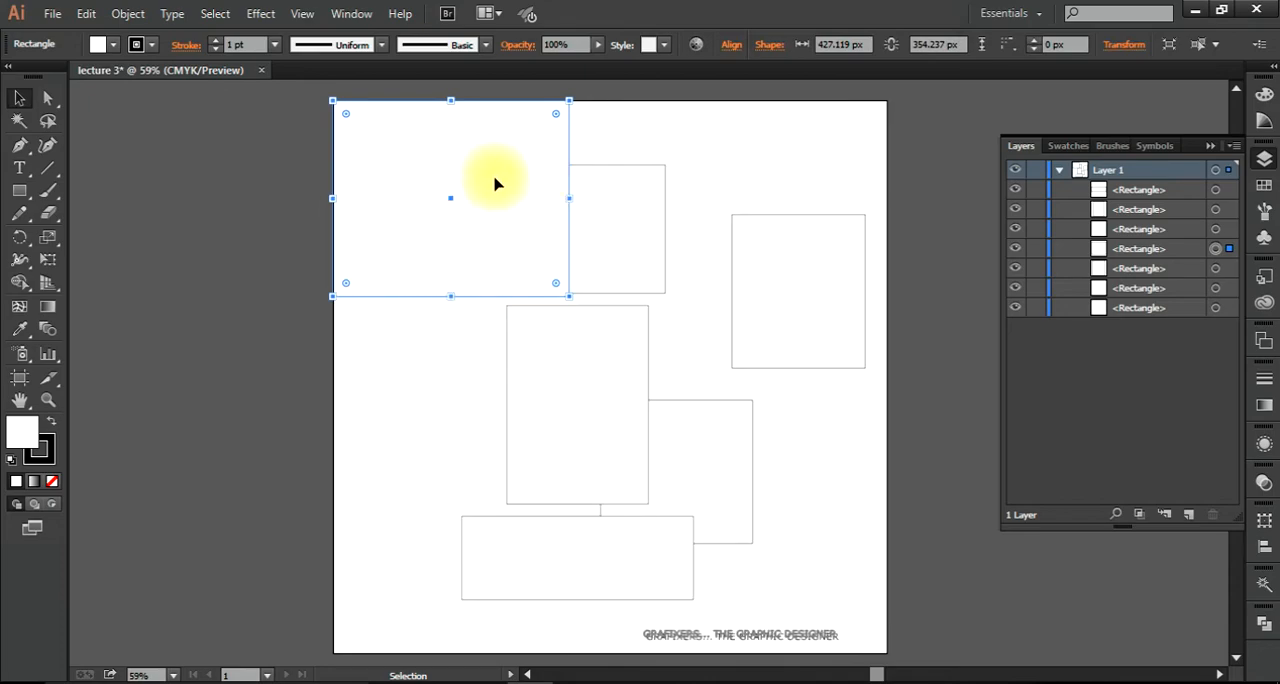
click(434, 334)
click(450, 207)
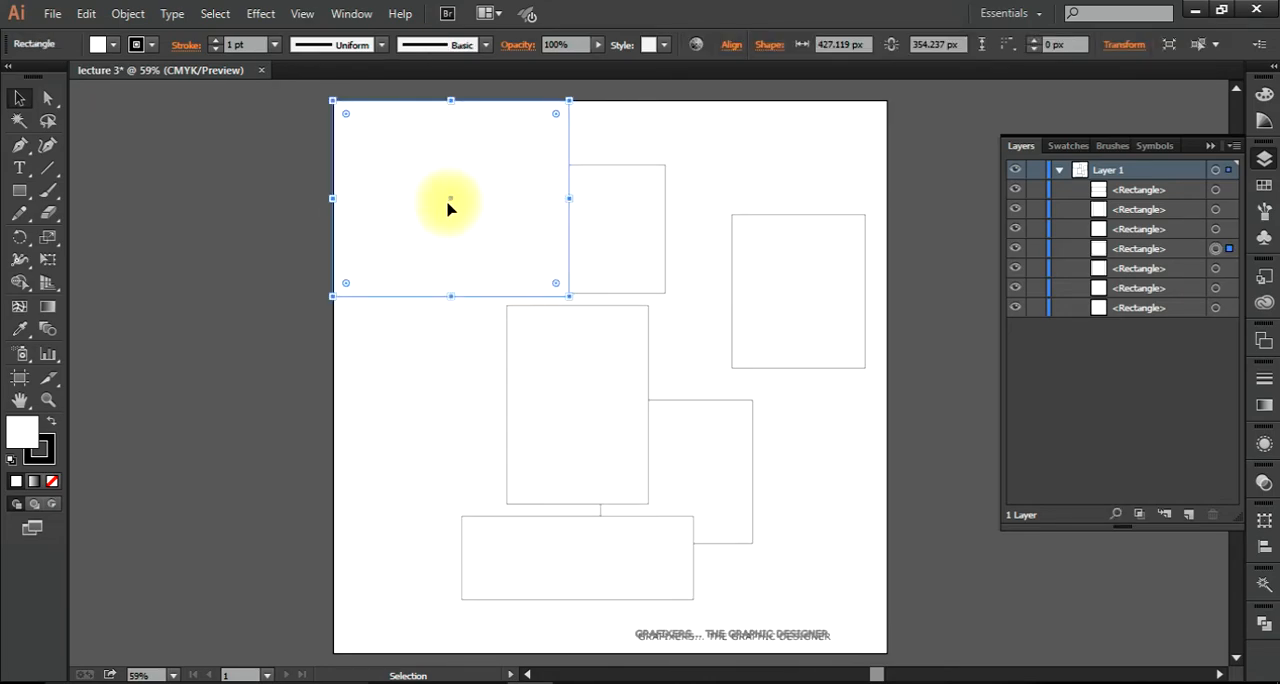
Step: Try to move the covered top-left square after selecting it through its Layer 1 entry, and undo each move
click(1216, 309)
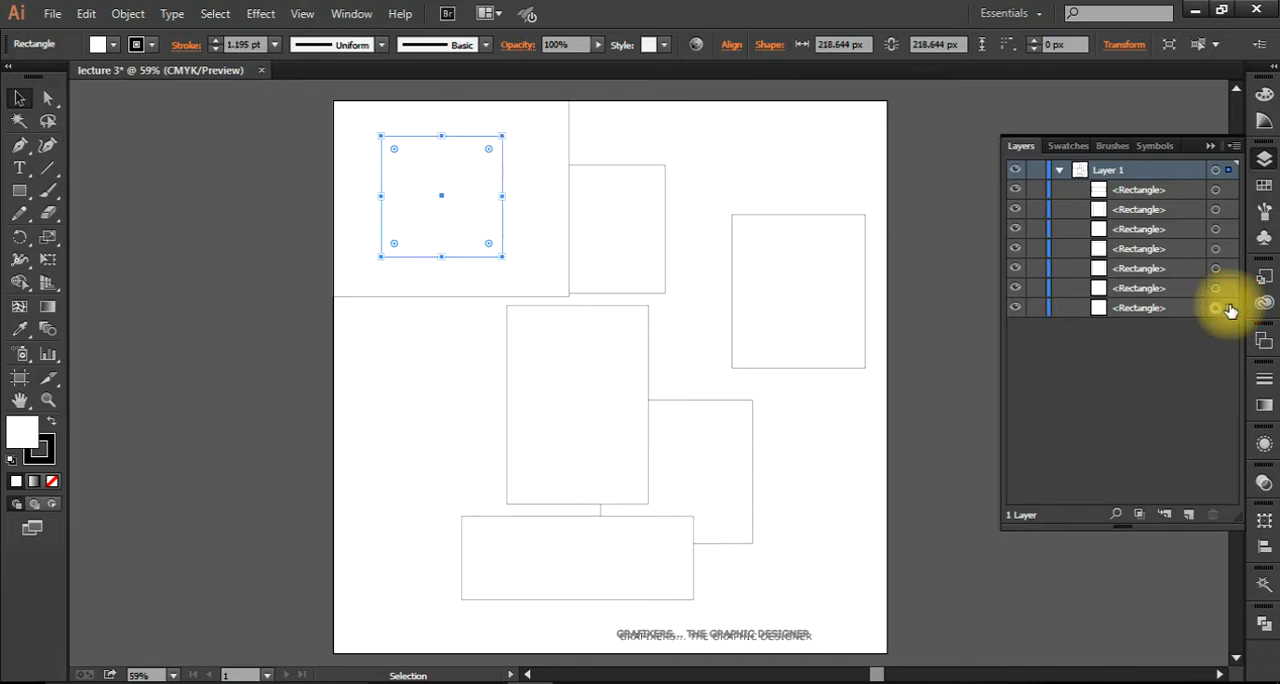
drag(428, 205, 415, 347)
key(ctrl+z)
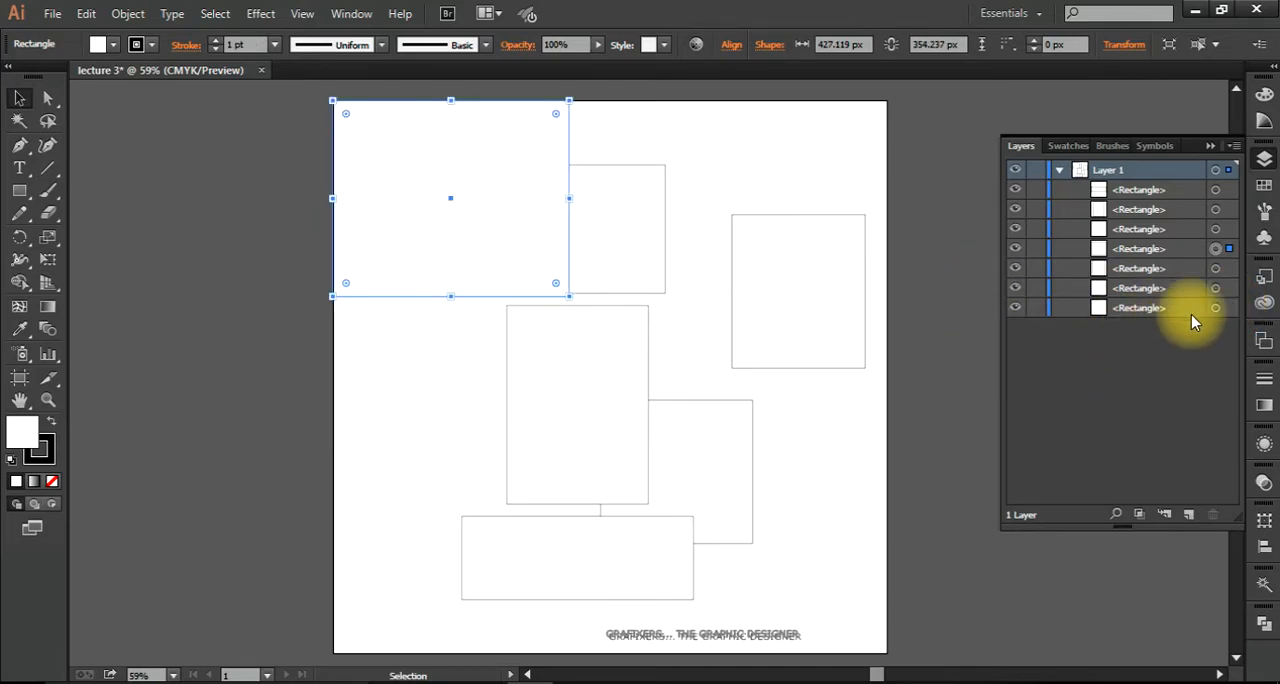
click(1216, 308)
drag(459, 229, 437, 305)
key(ctrl+z)
Step: Resize the covered top-left square to about 249 × 246 px, selecting it through its Layer 1 entry
click(1229, 307)
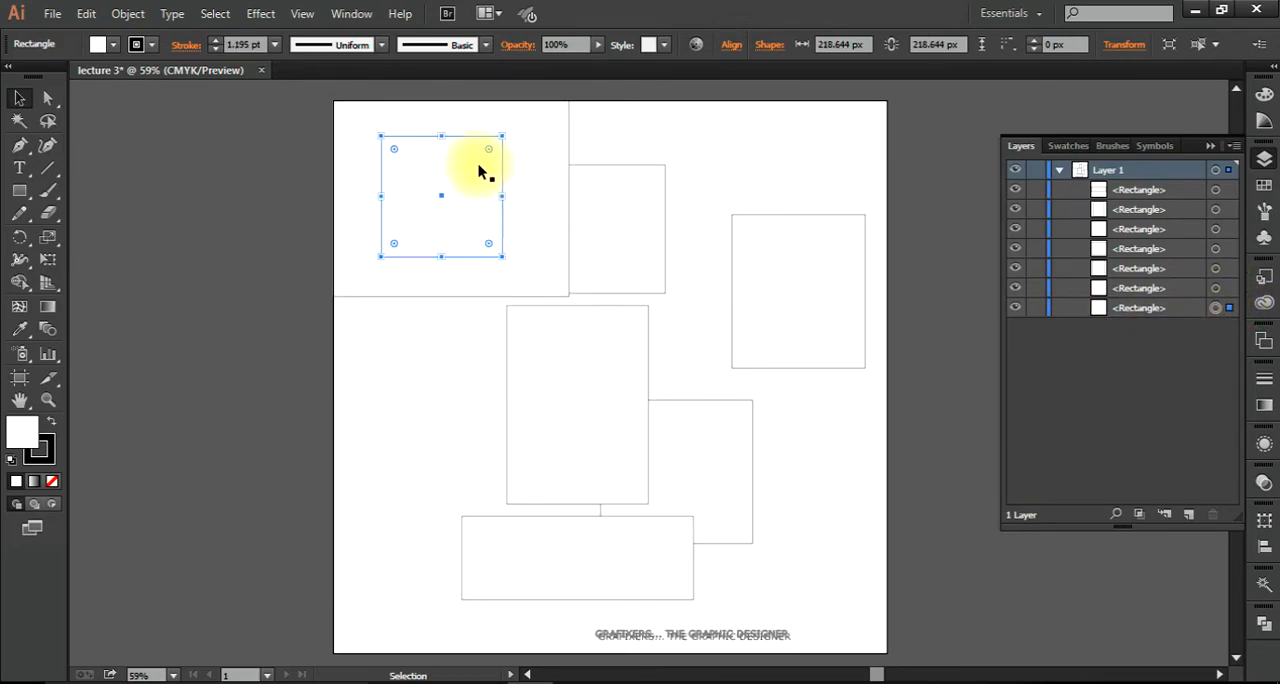
drag(503, 137, 654, 255)
key(ctrl+z)
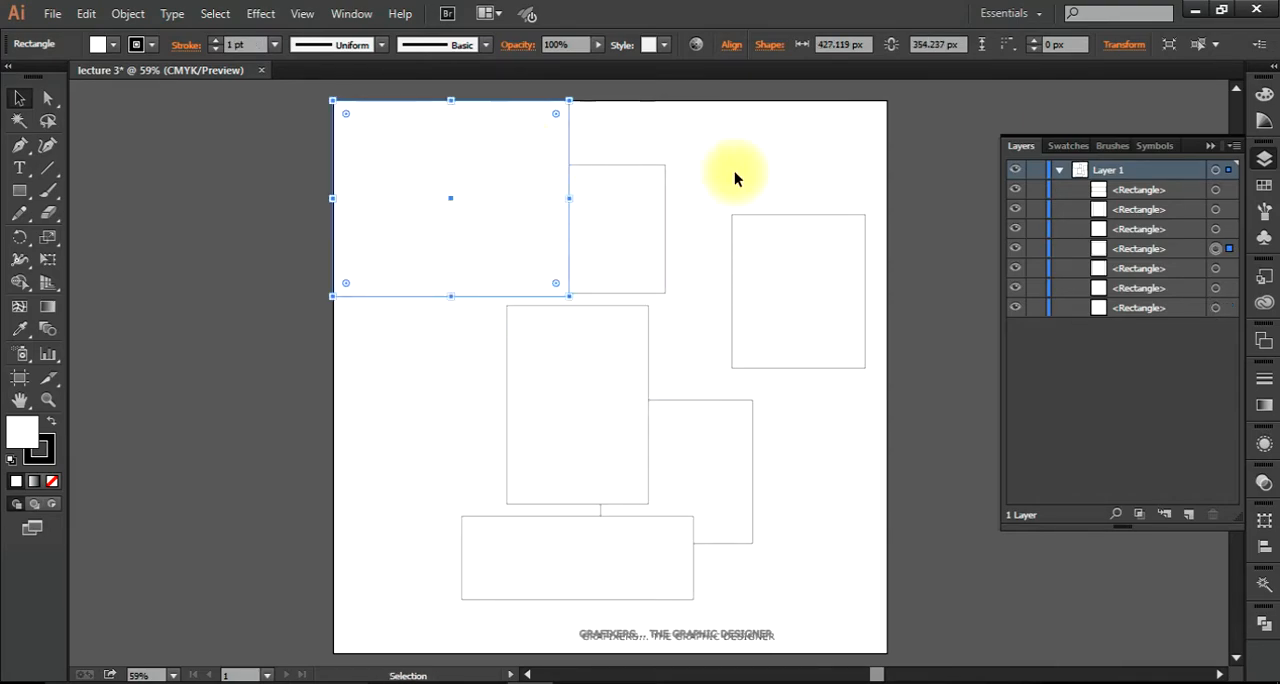
click(1217, 308)
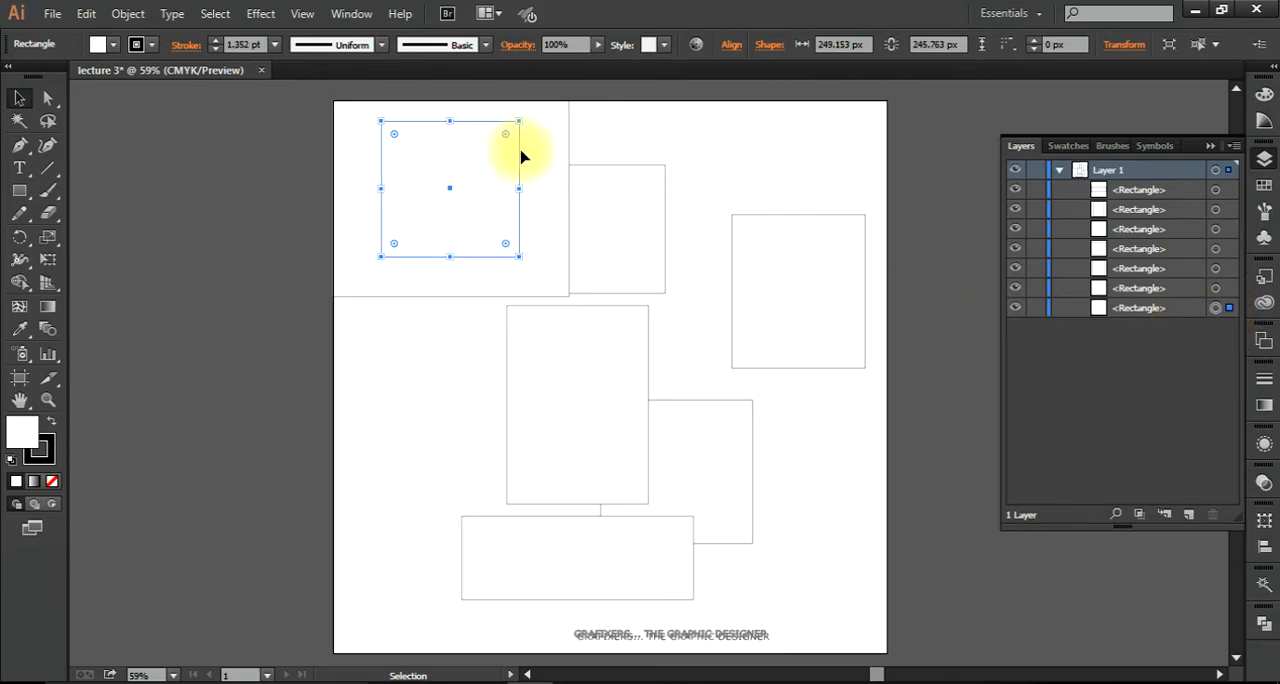
Step: Move the covered square slightly downward by its outline beneath the large rectangle, and deselect it
drag(517, 152, 551, 187)
key(ctrl+z)
click(1217, 308)
drag(519, 182, 488, 186)
click(805, 165)
Step: Select the large top-left rectangle on the artboard and the covered square through its Layer 1 entry, then clear the selection
click(466, 452)
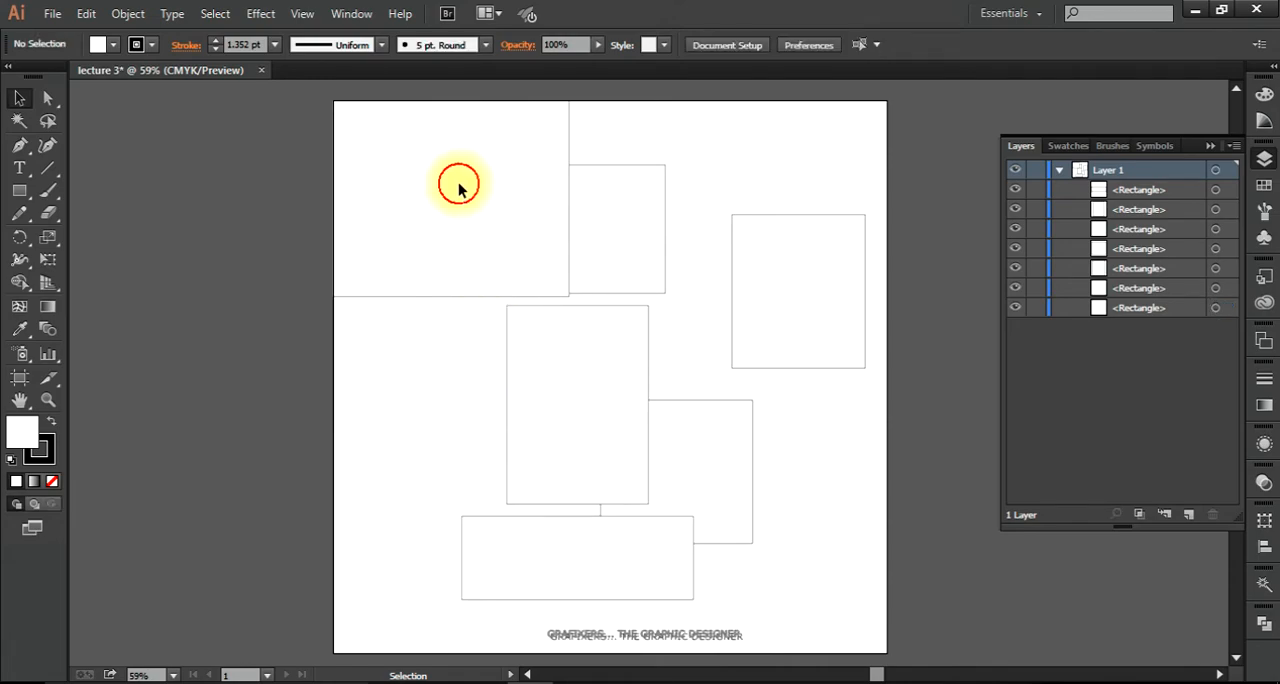
click(459, 187)
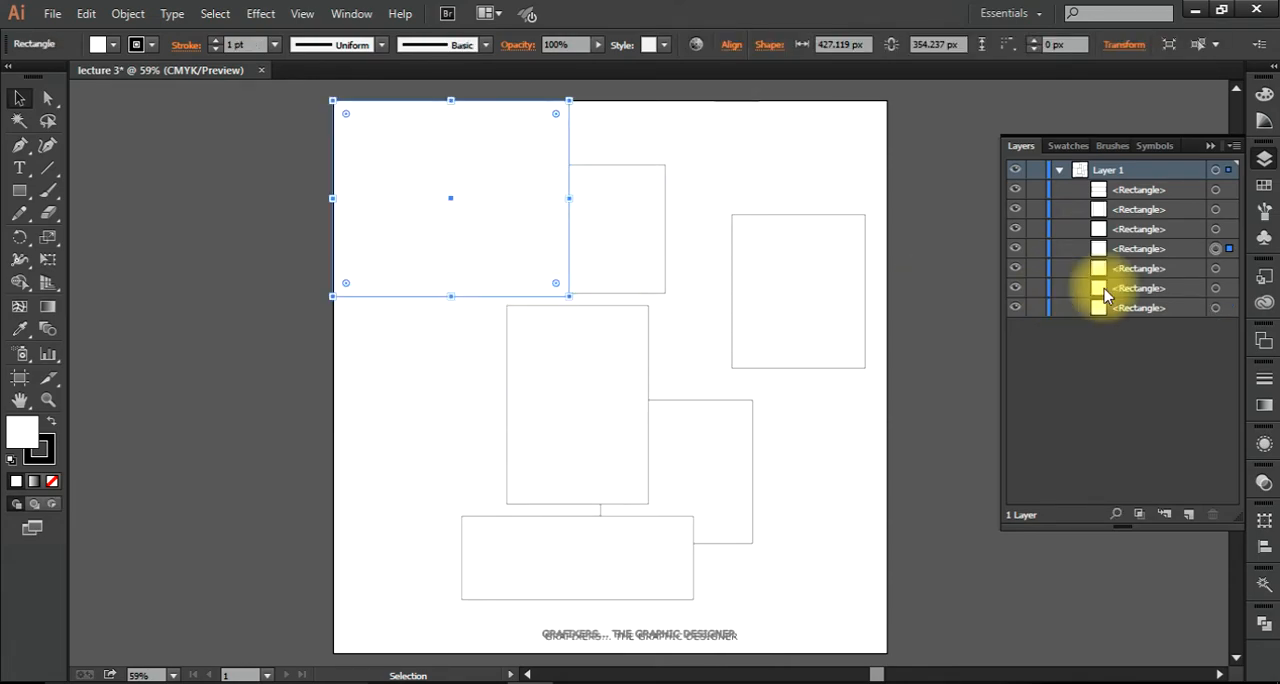
click(1226, 309)
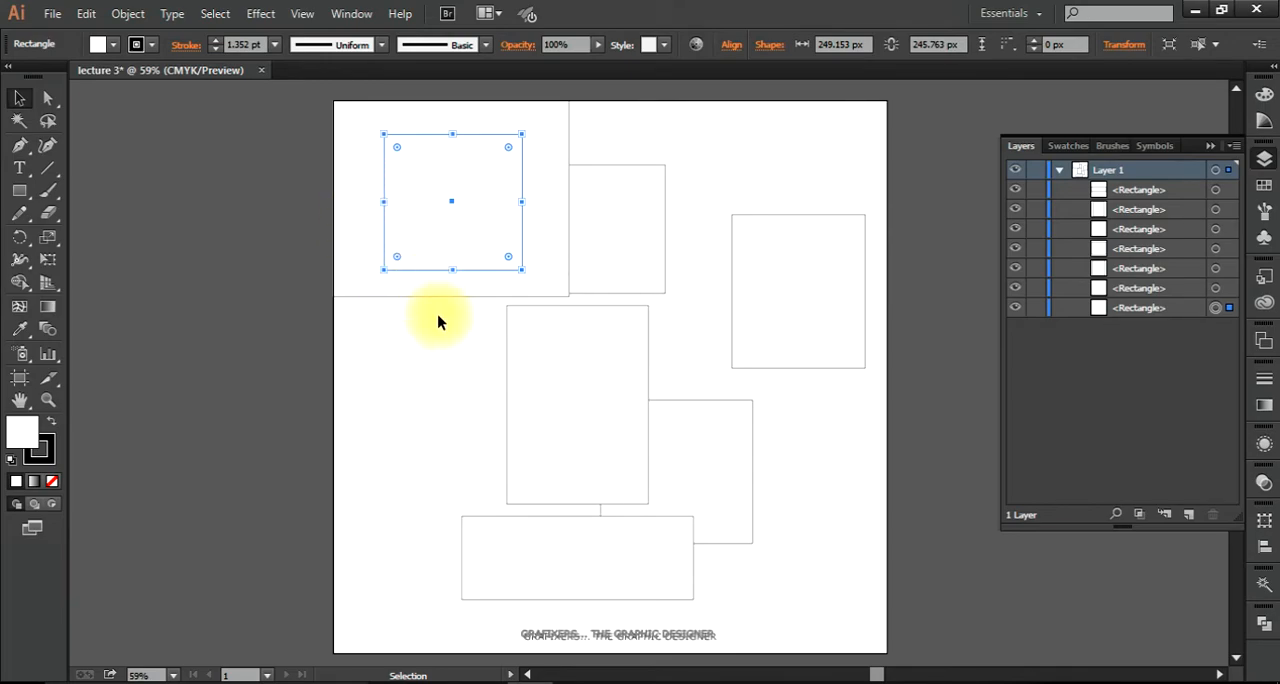
click(429, 368)
click(476, 384)
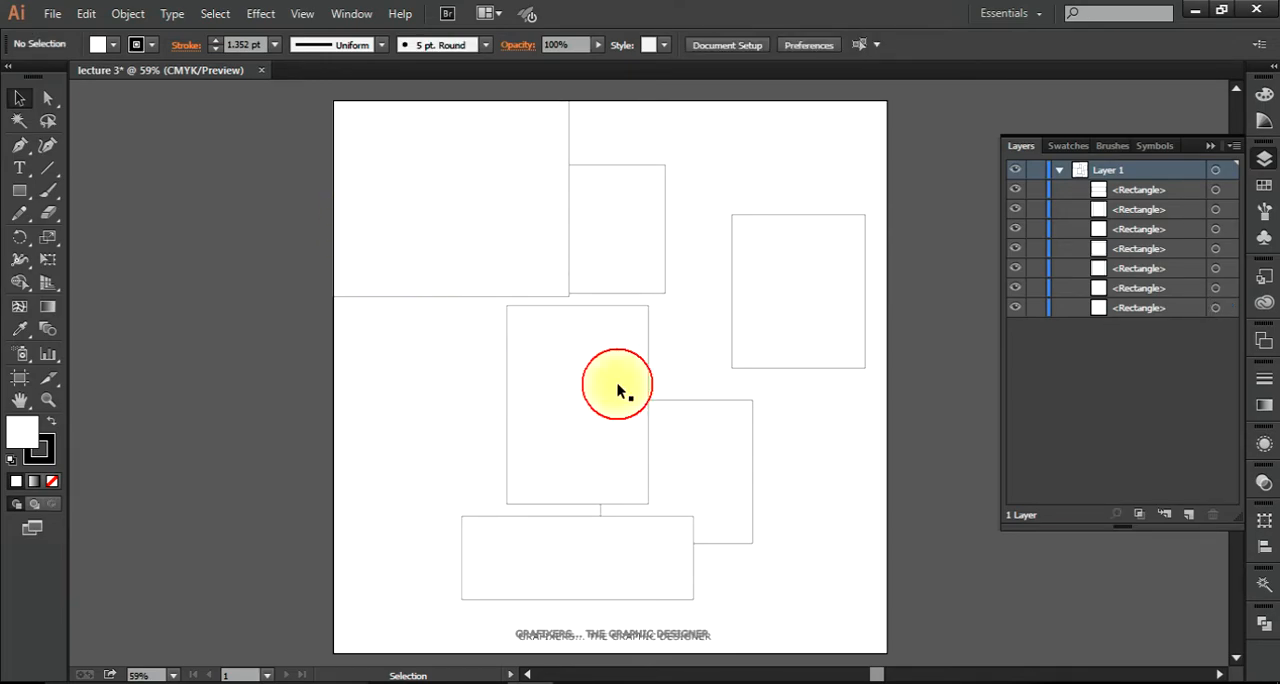
Step: Move the upper-middle rectangle up and to the right, clear of the large top-left rectangle, and deselect it
click(481, 200)
click(686, 249)
click(633, 240)
click(623, 337)
click(663, 293)
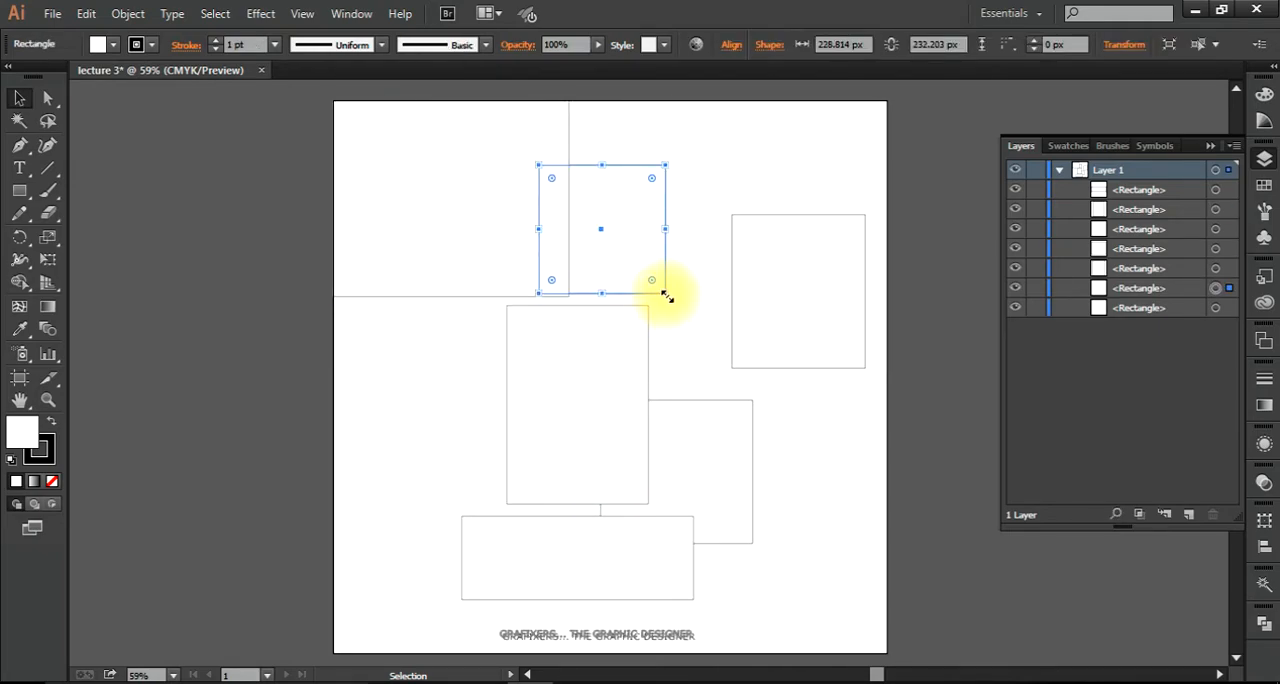
drag(643, 270, 696, 248)
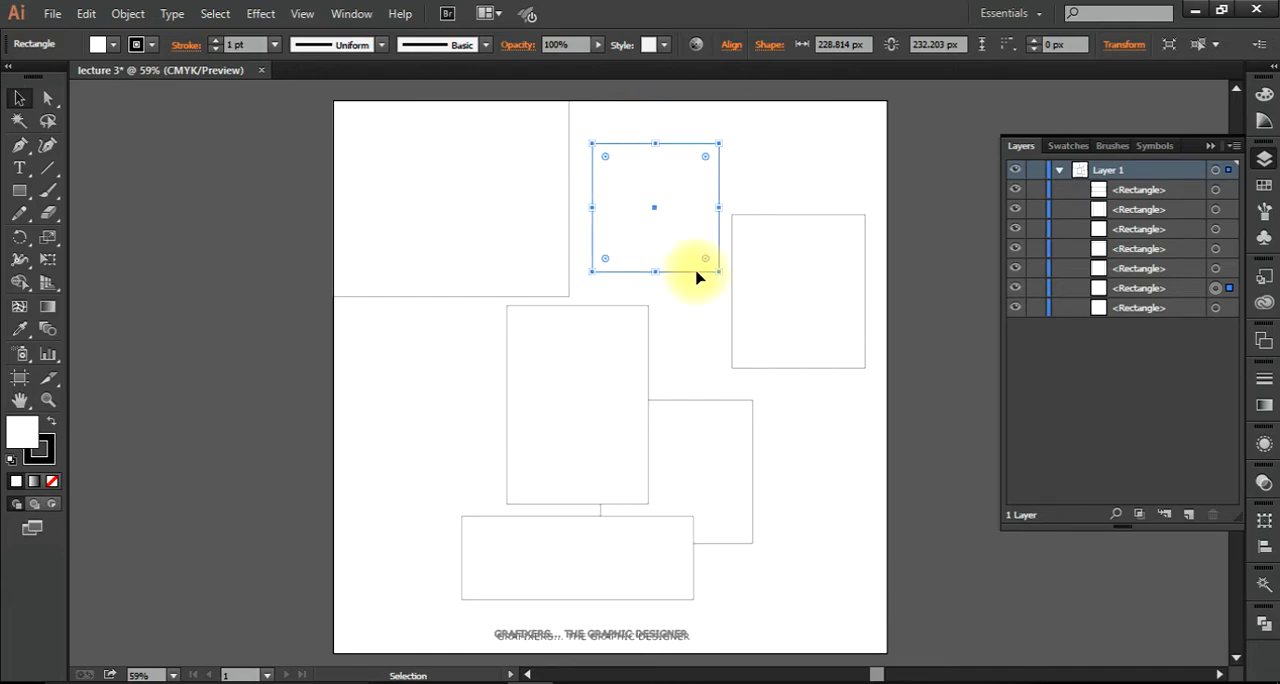
click(702, 297)
Step: Select the upper-middle rectangle as a whole object with the Selection tool
key(a)
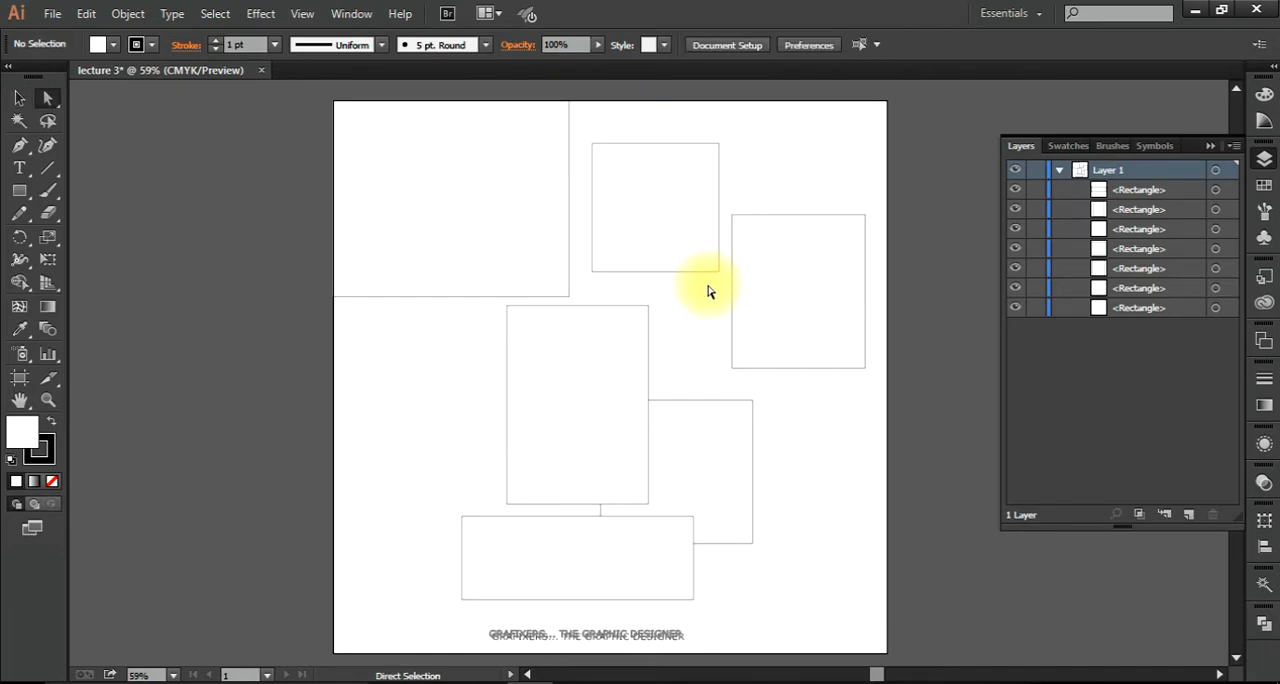
key(v)
click(719, 143)
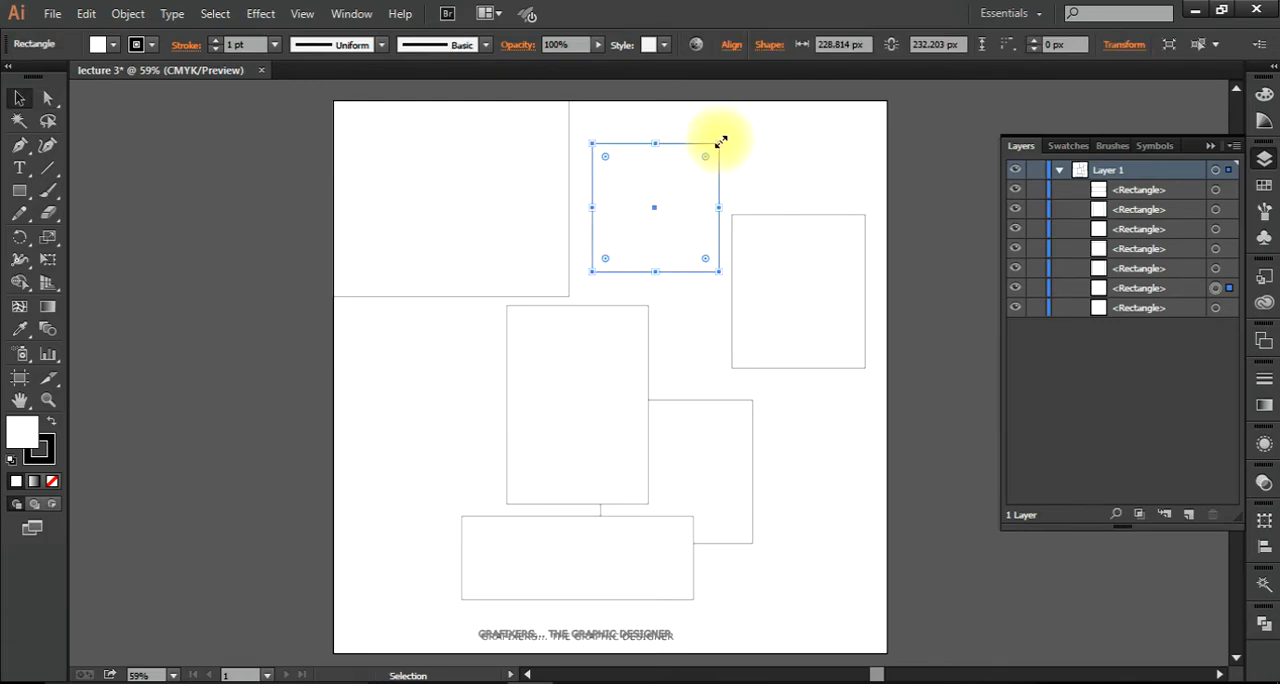
click(691, 300)
click(677, 214)
click(19, 98)
click(674, 222)
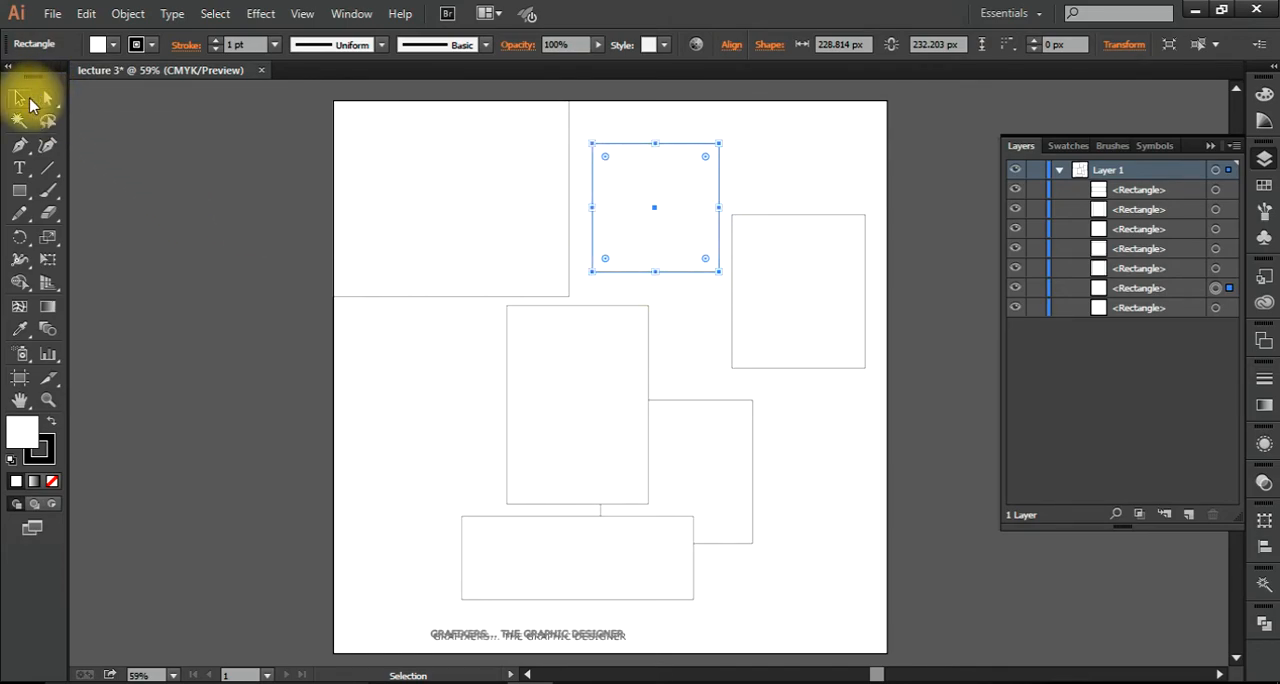
Step: Try to stretch the upper-middle rectangle's lower-left anchor point down and left with the Direct Selection tool, and undo it
click(49, 101)
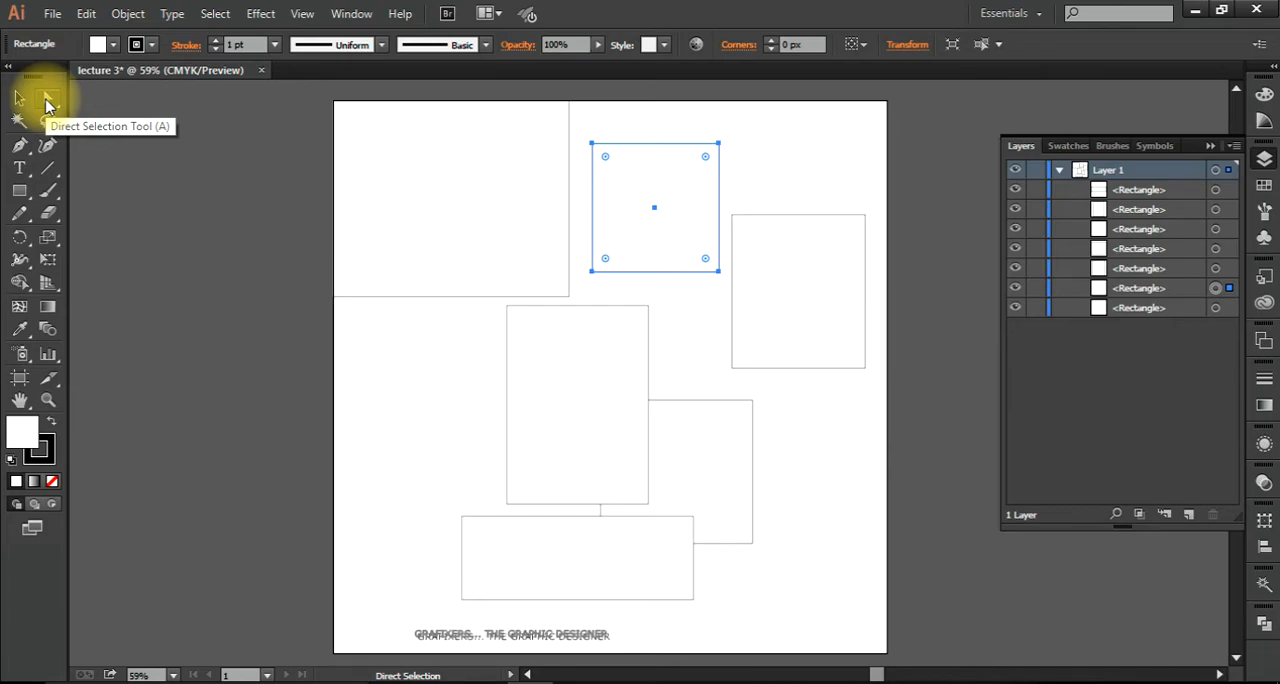
click(688, 318)
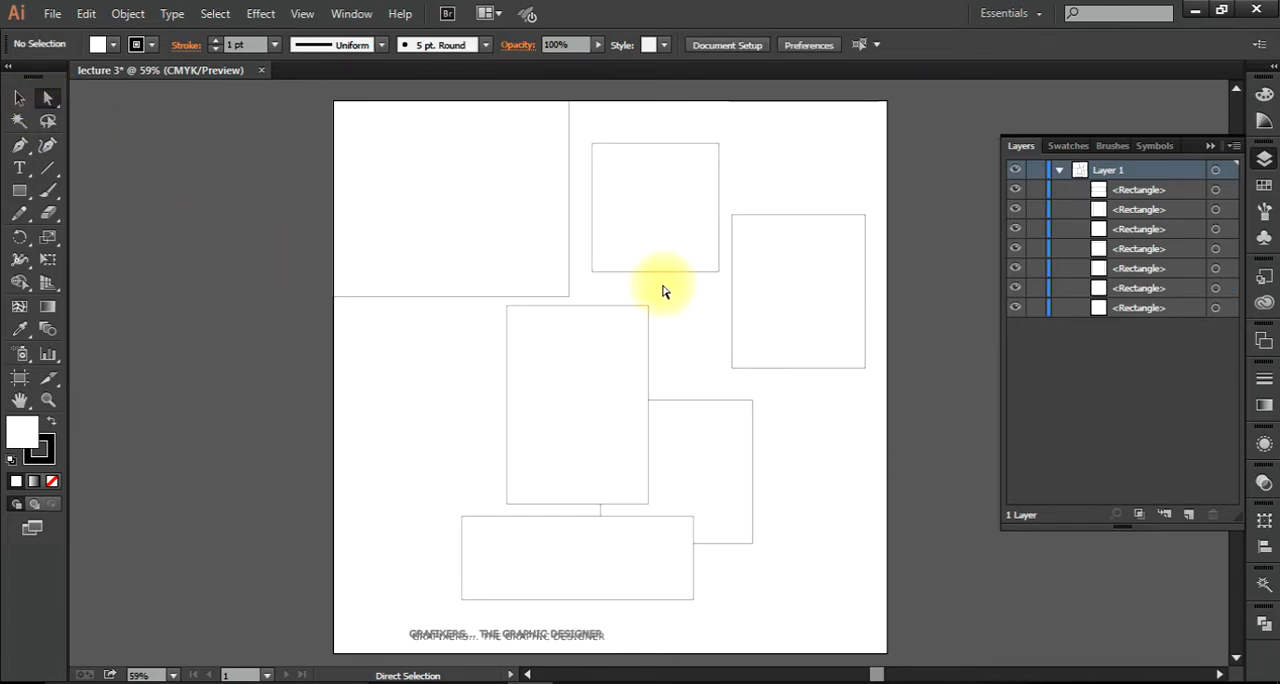
click(612, 250)
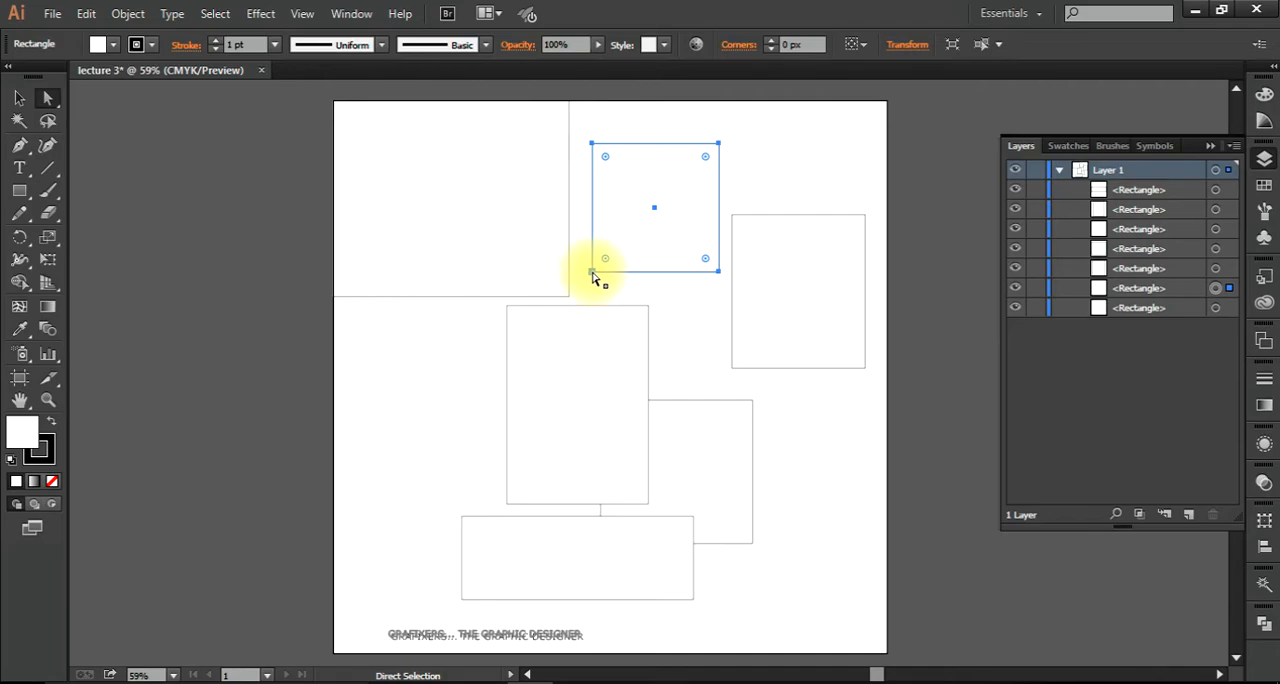
click(592, 272)
drag(592, 273, 405, 374)
click(686, 216)
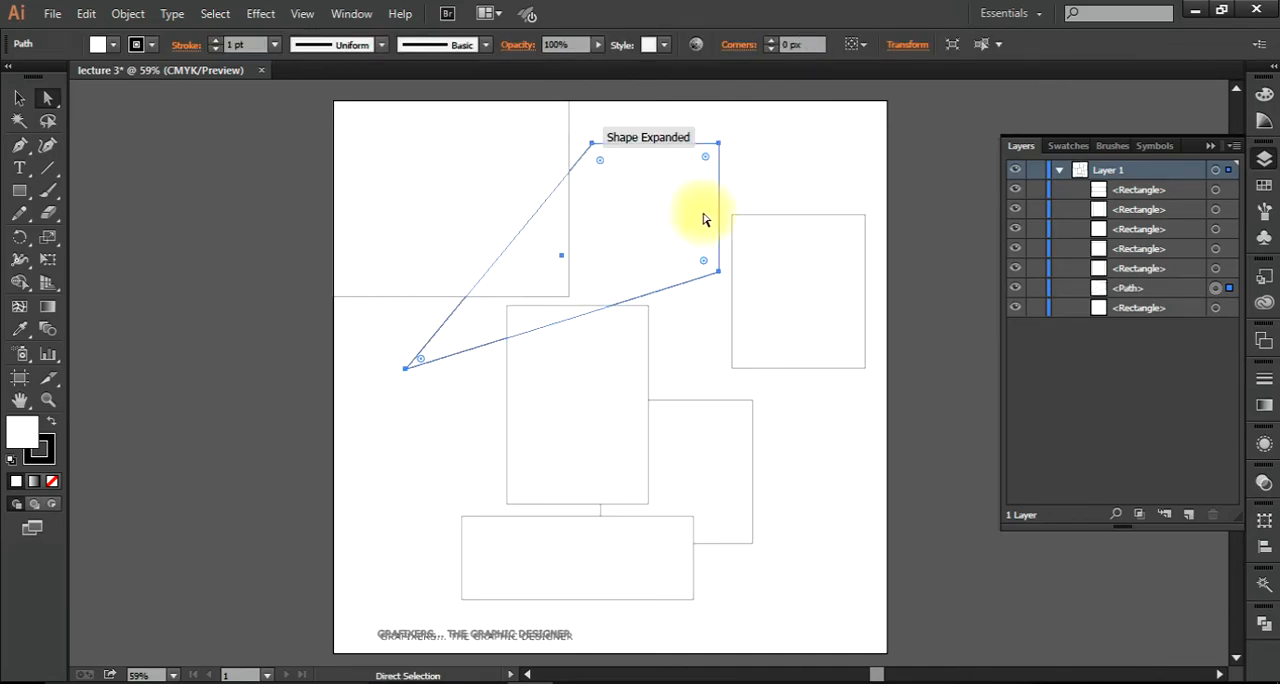
key(ctrl+z)
Step: Select the upper-middle rectangle's four corner anchor points one at a time with the Direct Selection tool
click(717, 280)
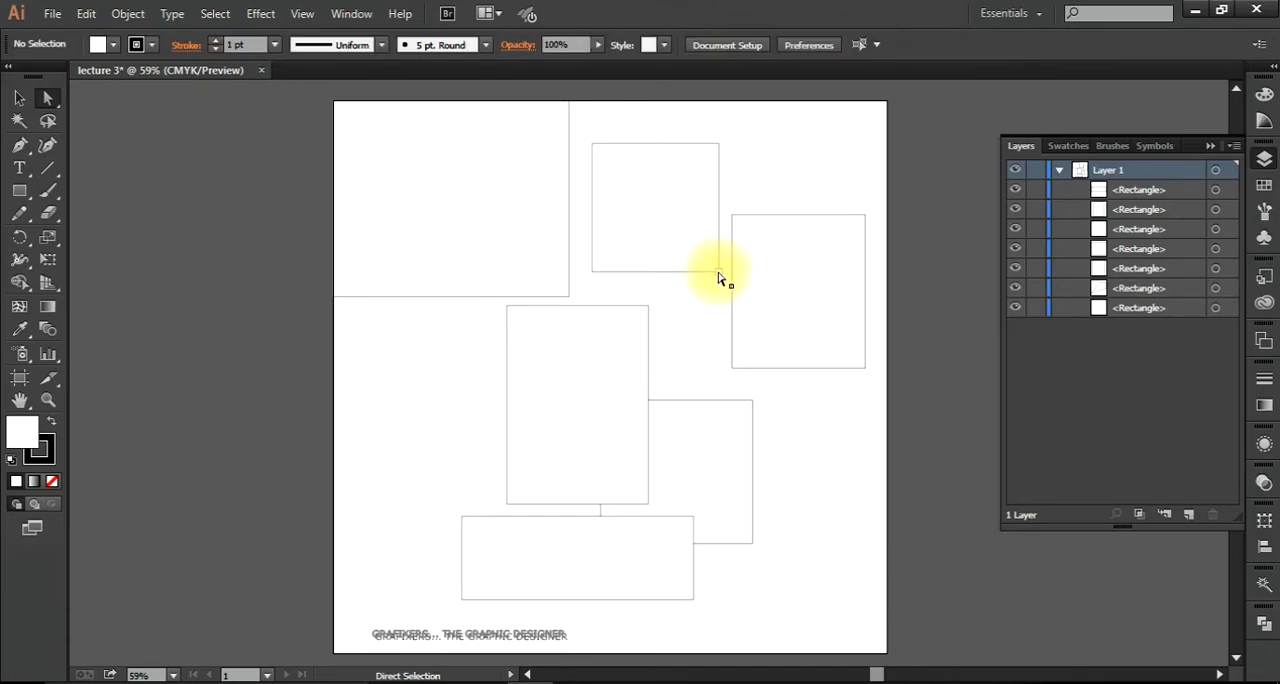
click(718, 271)
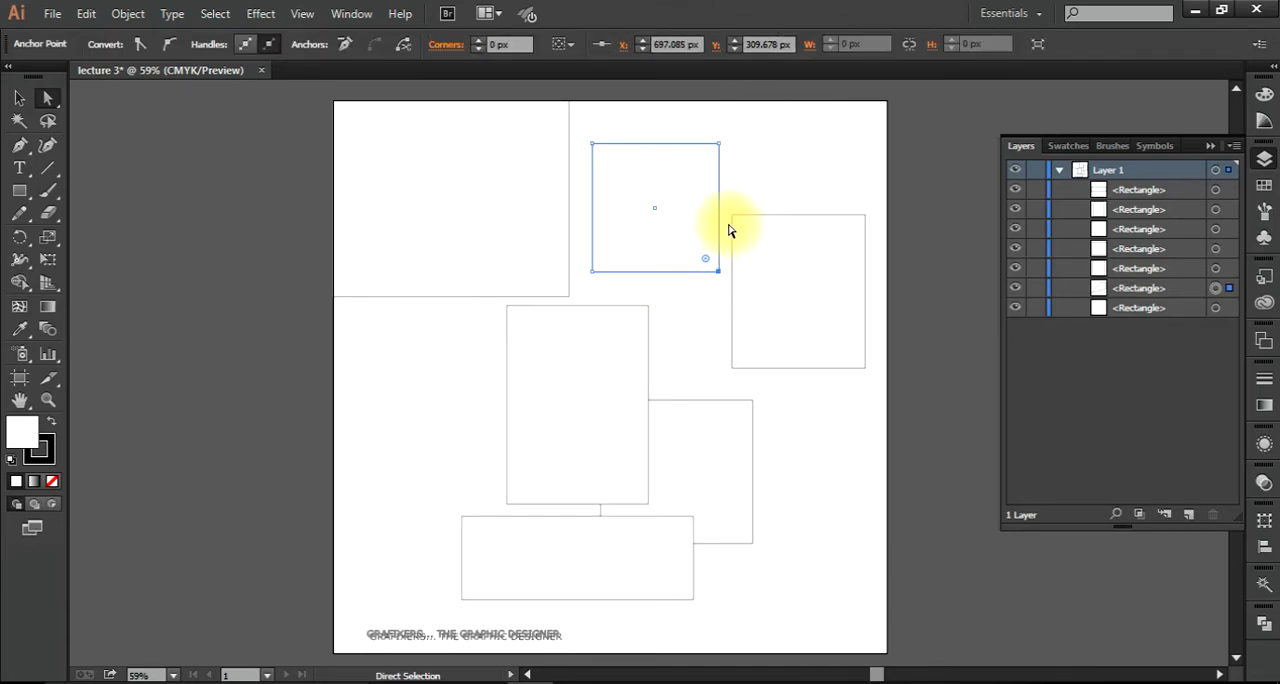
click(717, 144)
click(591, 147)
click(592, 271)
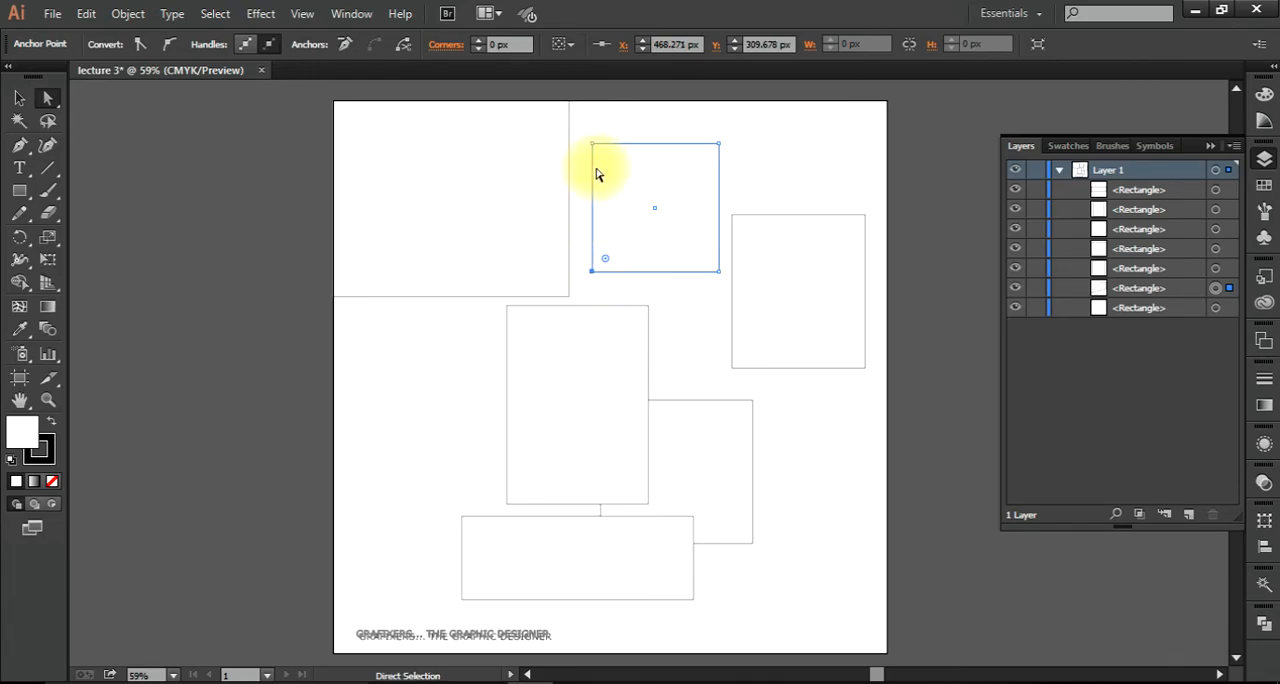
click(591, 183)
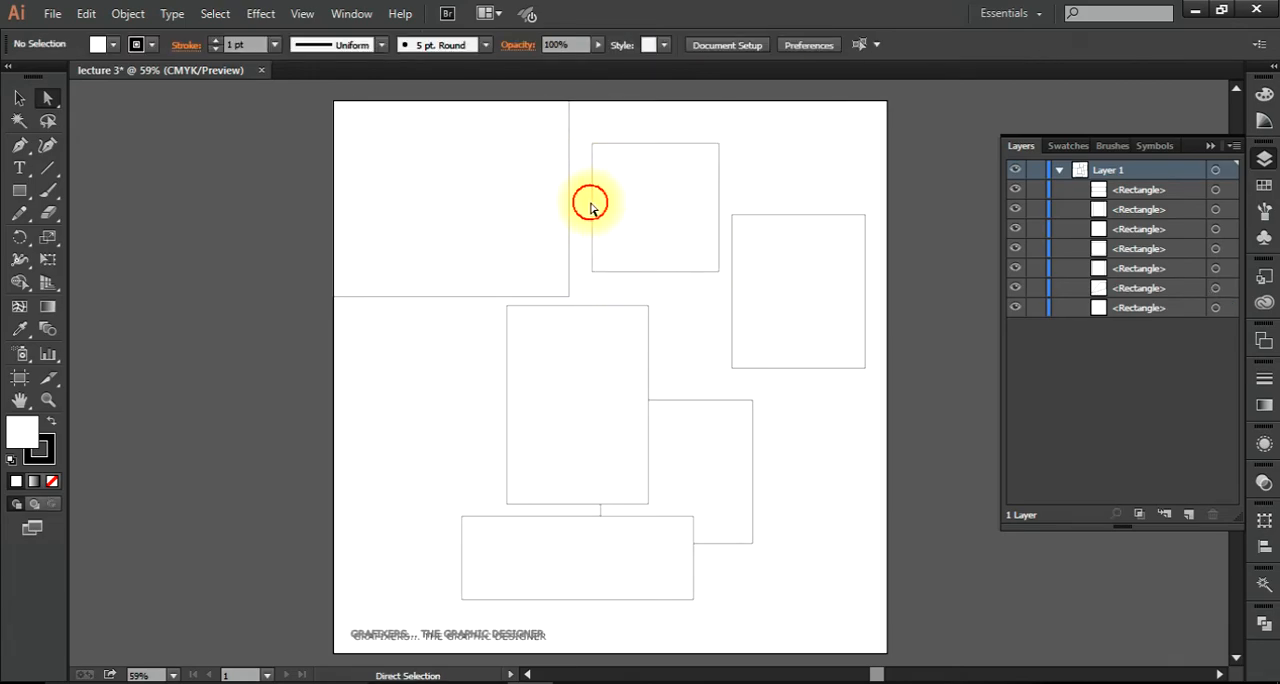
Step: Select only the left edge segment of the upper-middle rectangle, and clear the selection
click(594, 211)
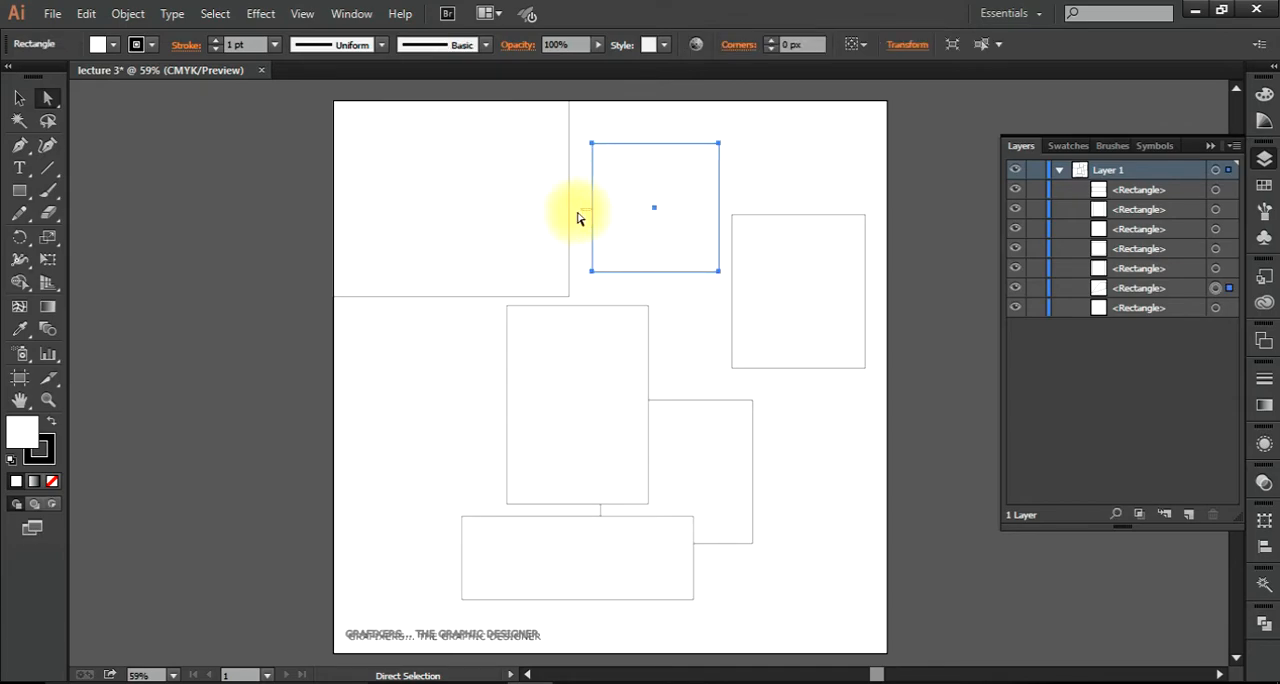
click(560, 216)
click(596, 214)
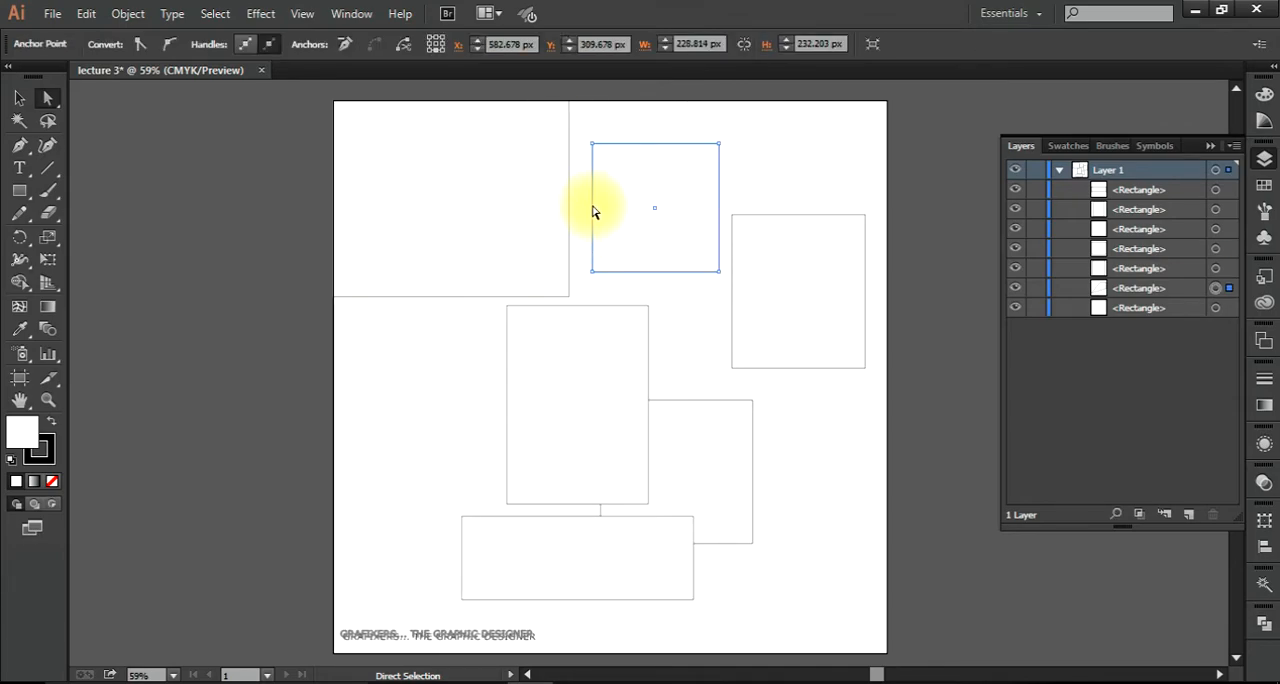
click(560, 214)
click(594, 218)
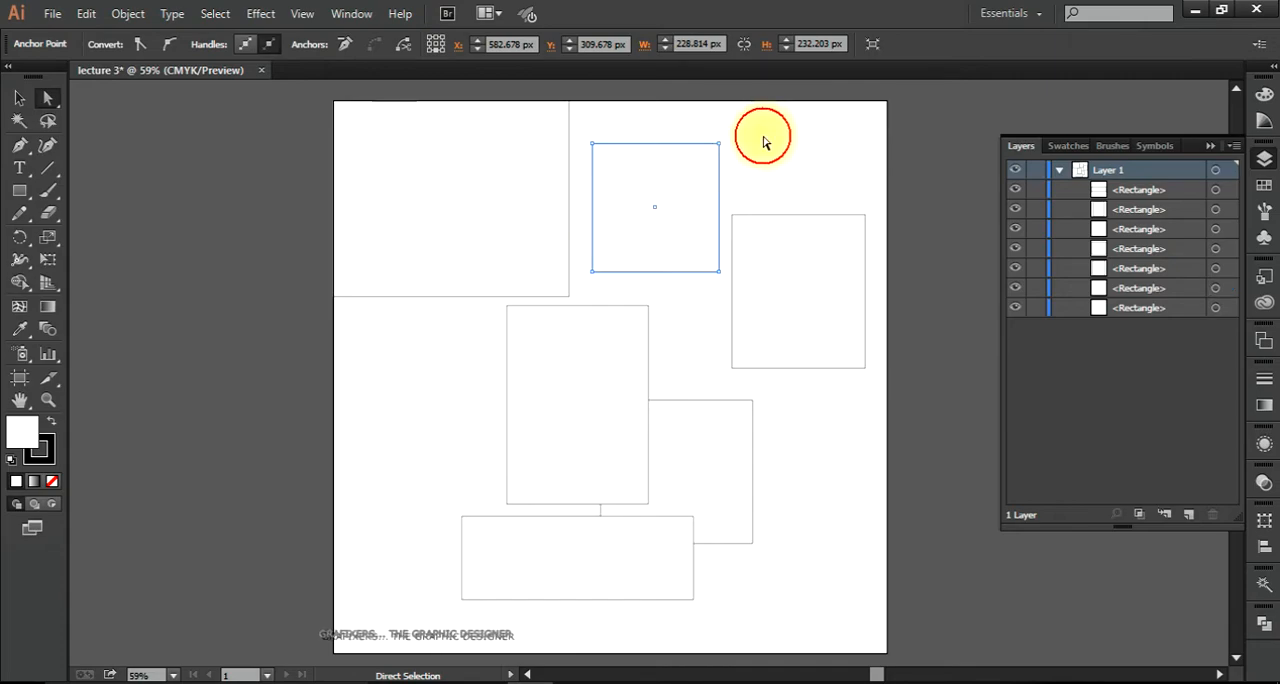
click(760, 131)
Step: Shift the upper-middle rectangle's upper-left anchor point slightly outward with the Direct Selection tool, and deselect the shape
click(629, 190)
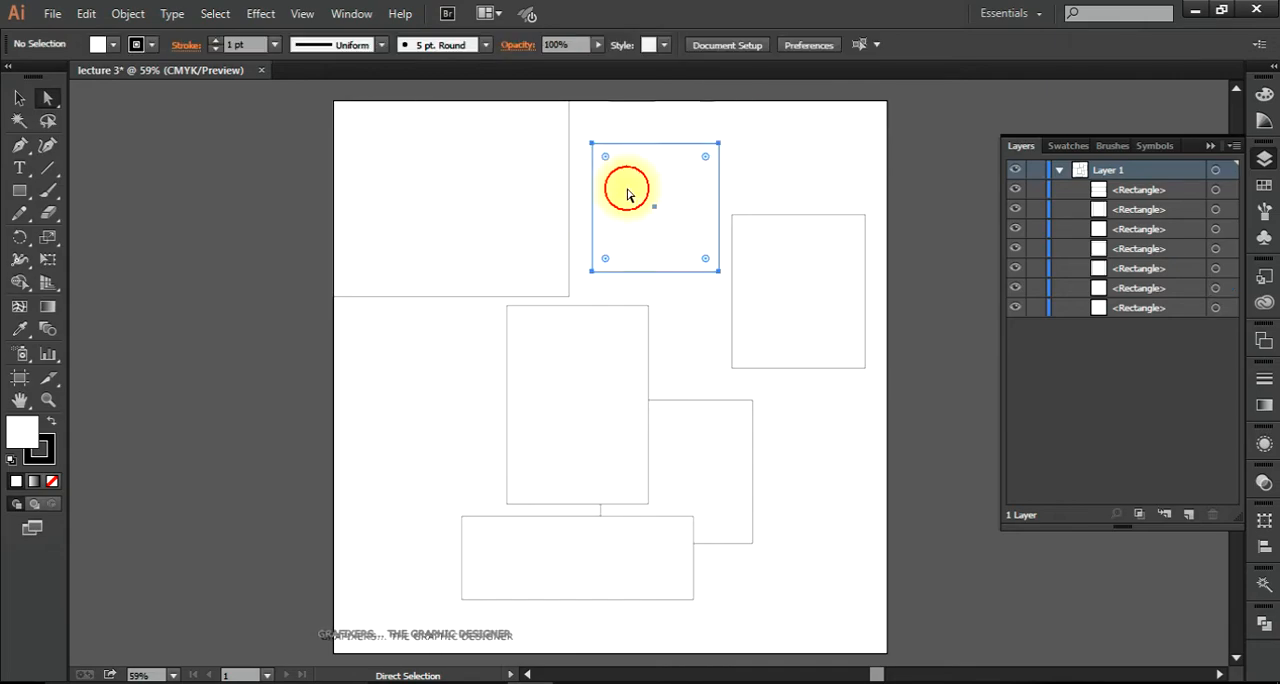
click(591, 144)
mouse_move(591, 144)
mouse_down()
mouse_move(651, 206)
mouse_move(591, 145)
mouse_up()
click(694, 320)
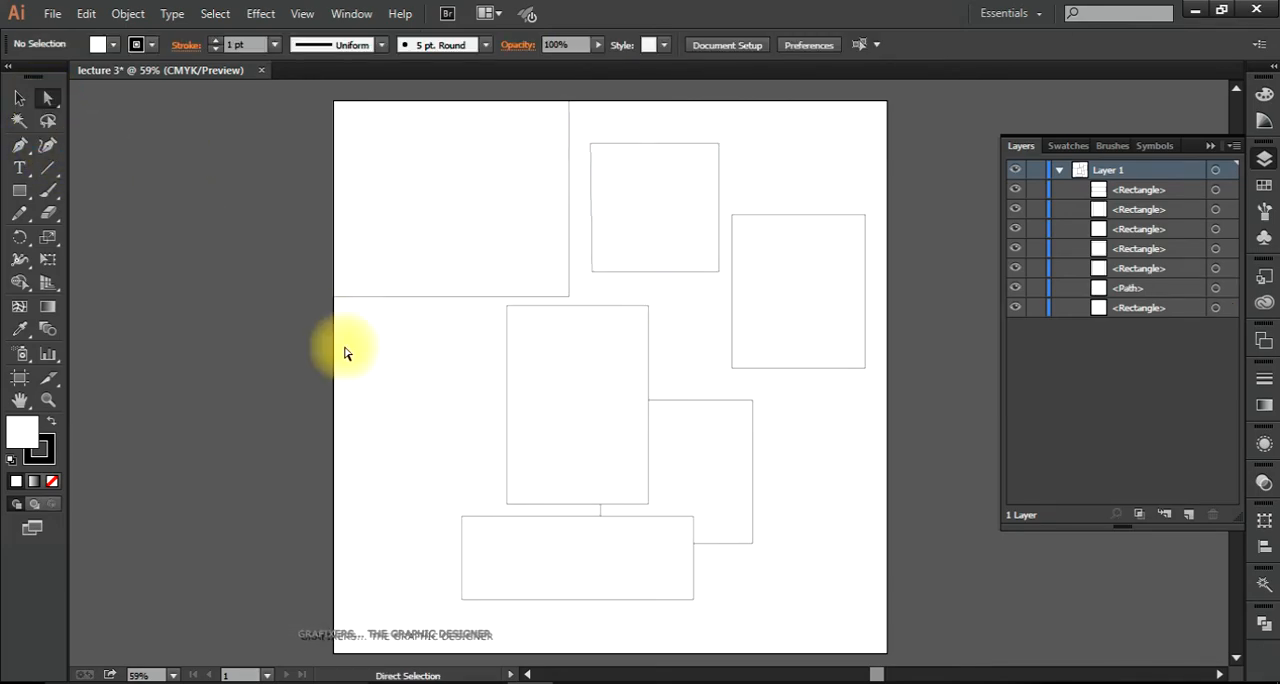
Step: Move the large top-left rectangle down across the artboard's left edge to uncover the square beneath it
click(447, 203)
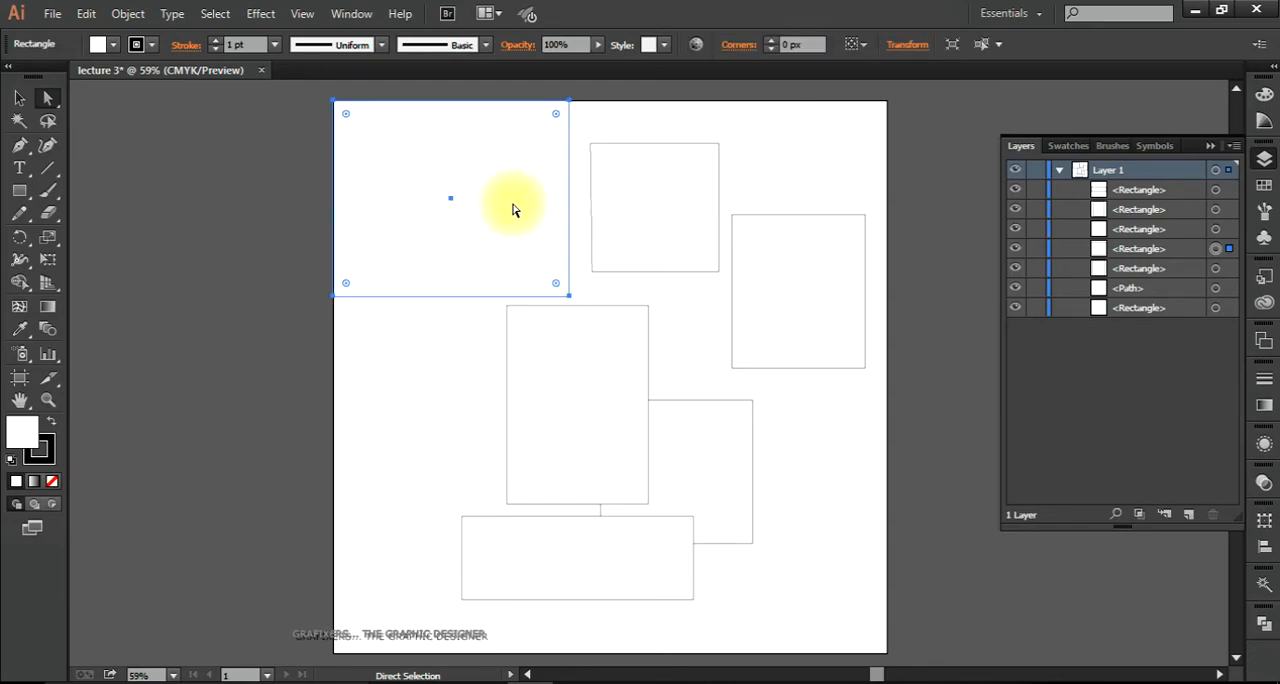
drag(501, 211, 305, 232)
drag(312, 247, 395, 401)
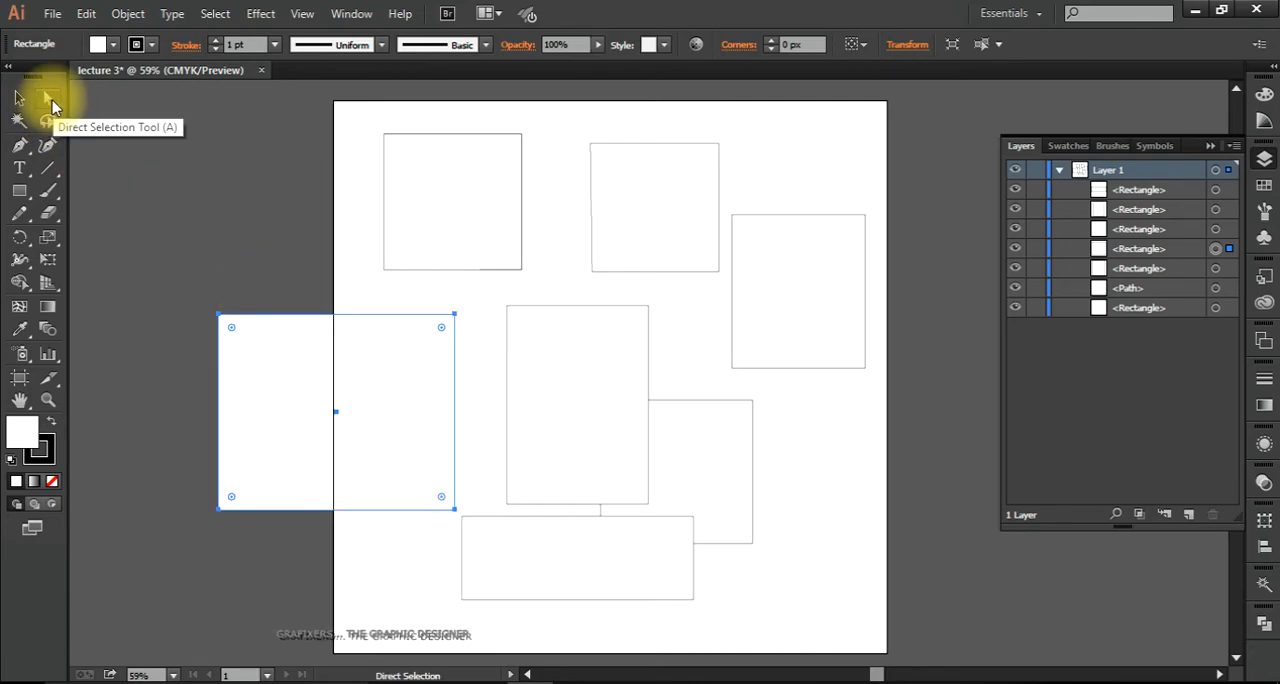
Step: Pull the large rectangle's upper-right anchor point inward and down to slant its upper and right edges
click(454, 315)
drag(456, 317, 378, 383)
click(426, 357)
Step: Move the tall centre rectangle up and left over the slanted shape, and raise the rectangle it partly covered
drag(569, 448, 426, 390)
drag(652, 434, 652, 398)
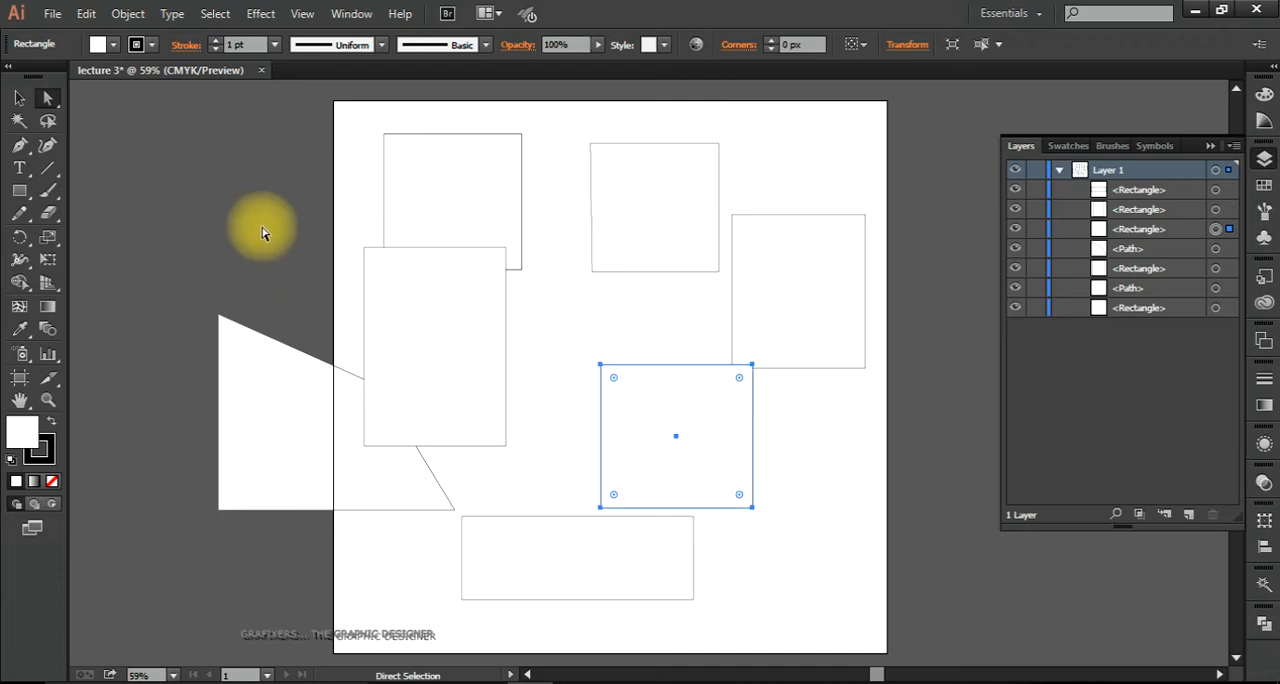
Step: View the Direct Selection tool's variants, marquee-select the upper anchor points of the upper-left square, and clear the selection
click(46, 100)
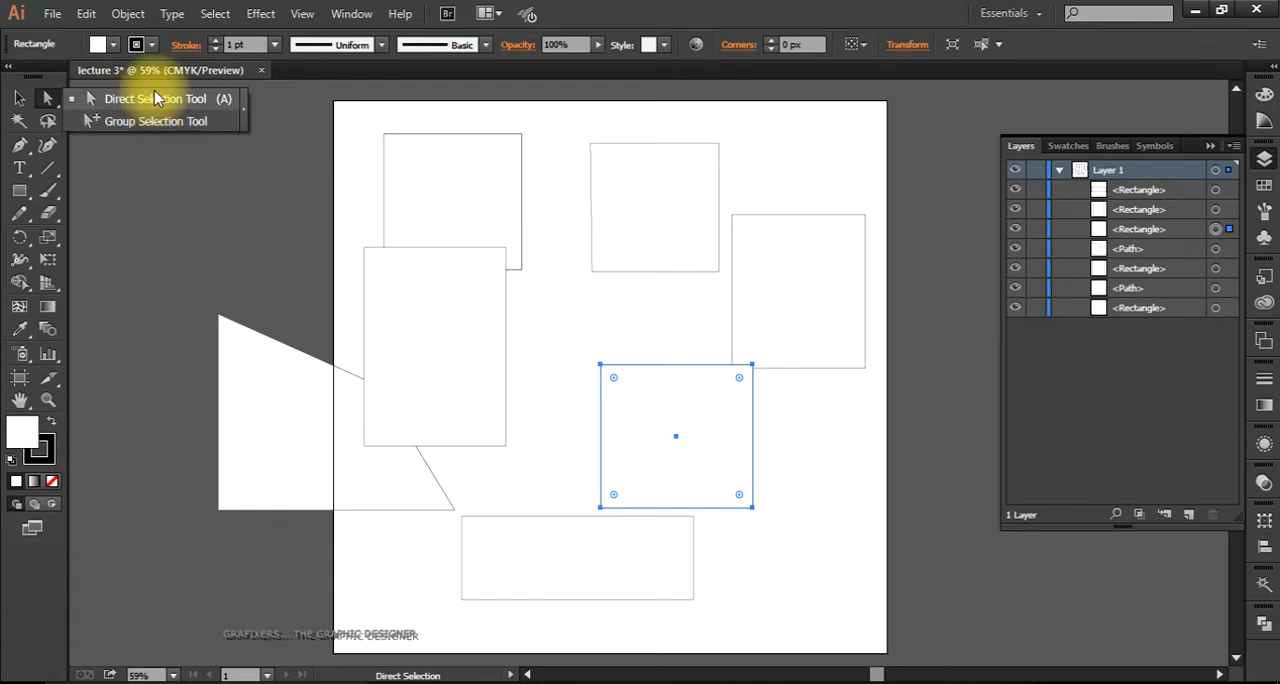
click(366, 109)
drag(364, 119, 562, 156)
click(551, 158)
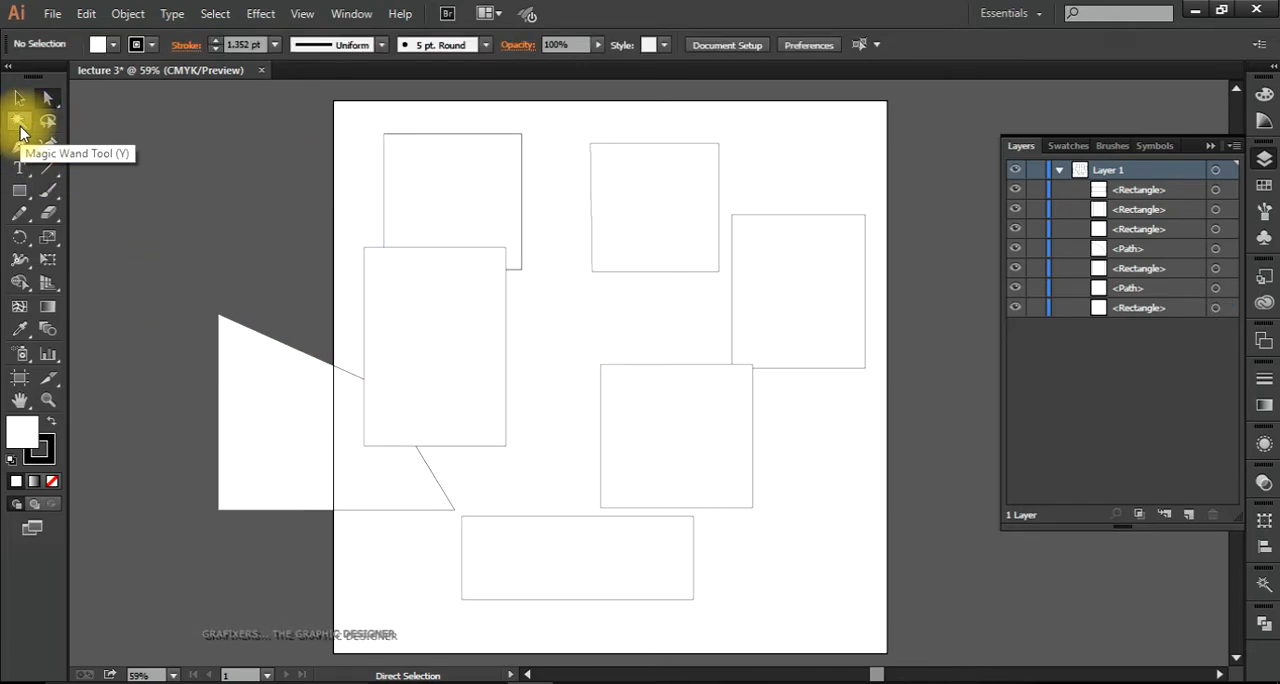
Step: Select all similarly filled white shapes at once with the Magic Wand tool
click(19, 122)
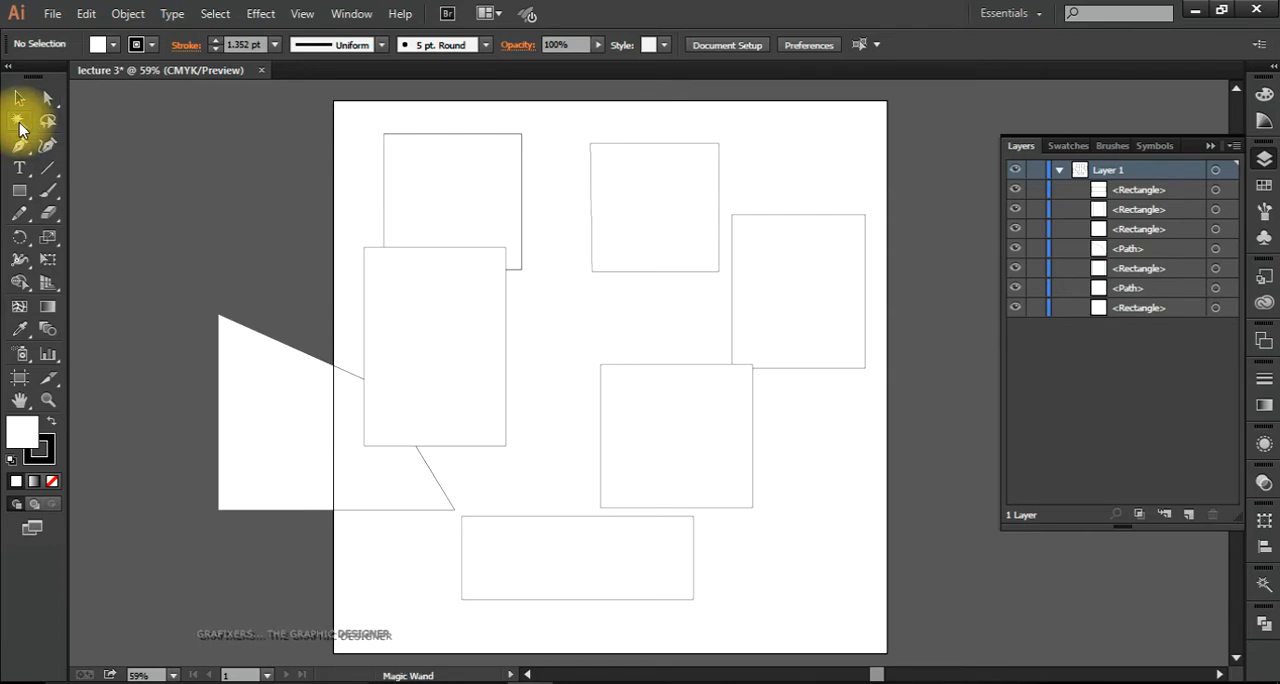
click(409, 192)
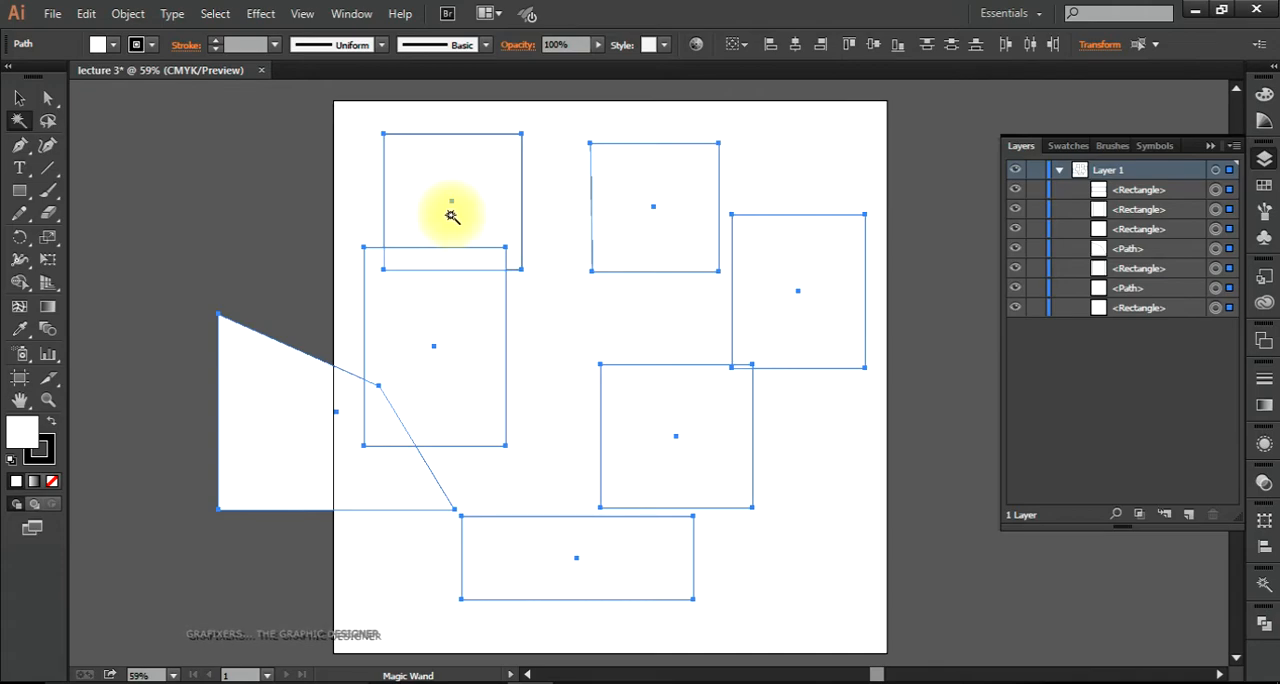
click(349, 194)
click(264, 387)
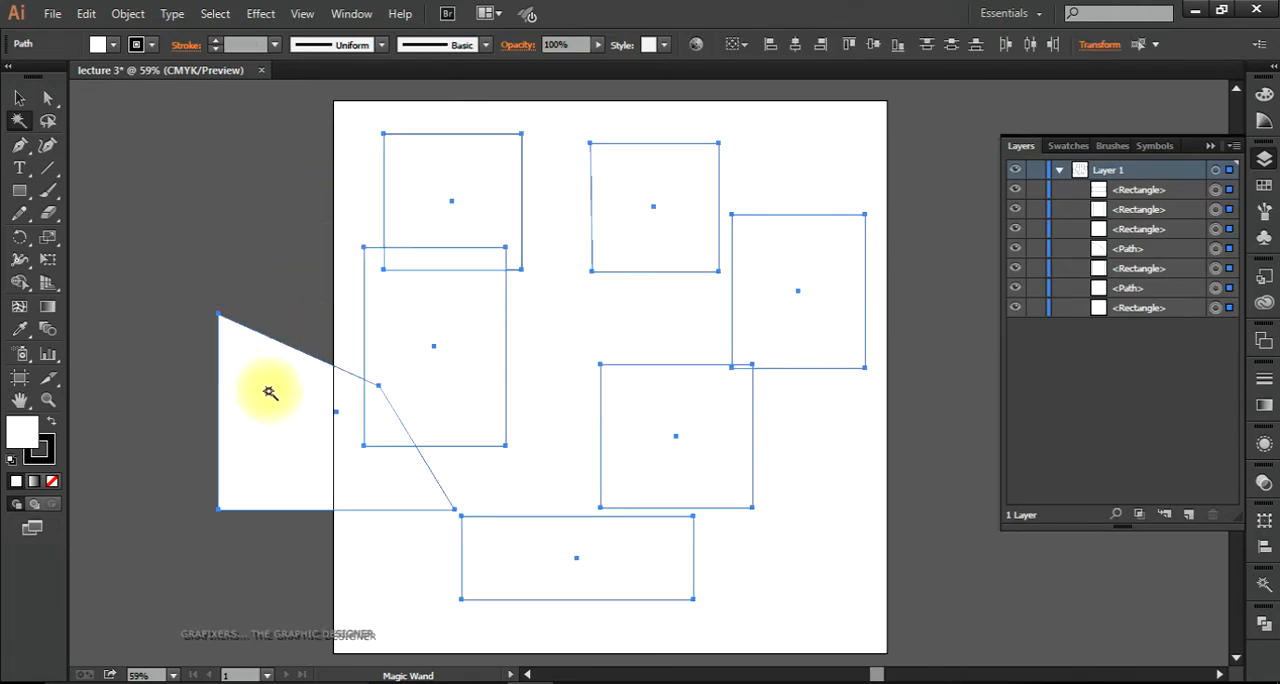
Step: Select only the upper-left square and set its fill colour to red
click(19, 97)
click(177, 140)
click(488, 255)
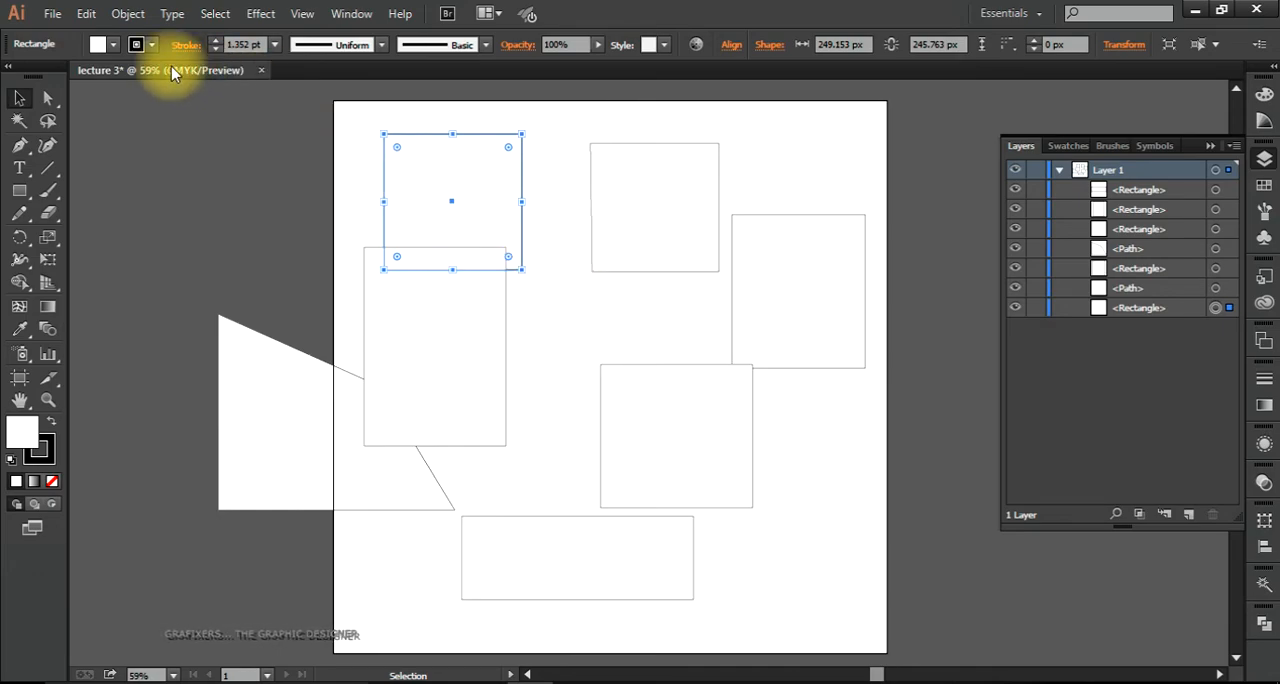
click(97, 44)
click(65, 76)
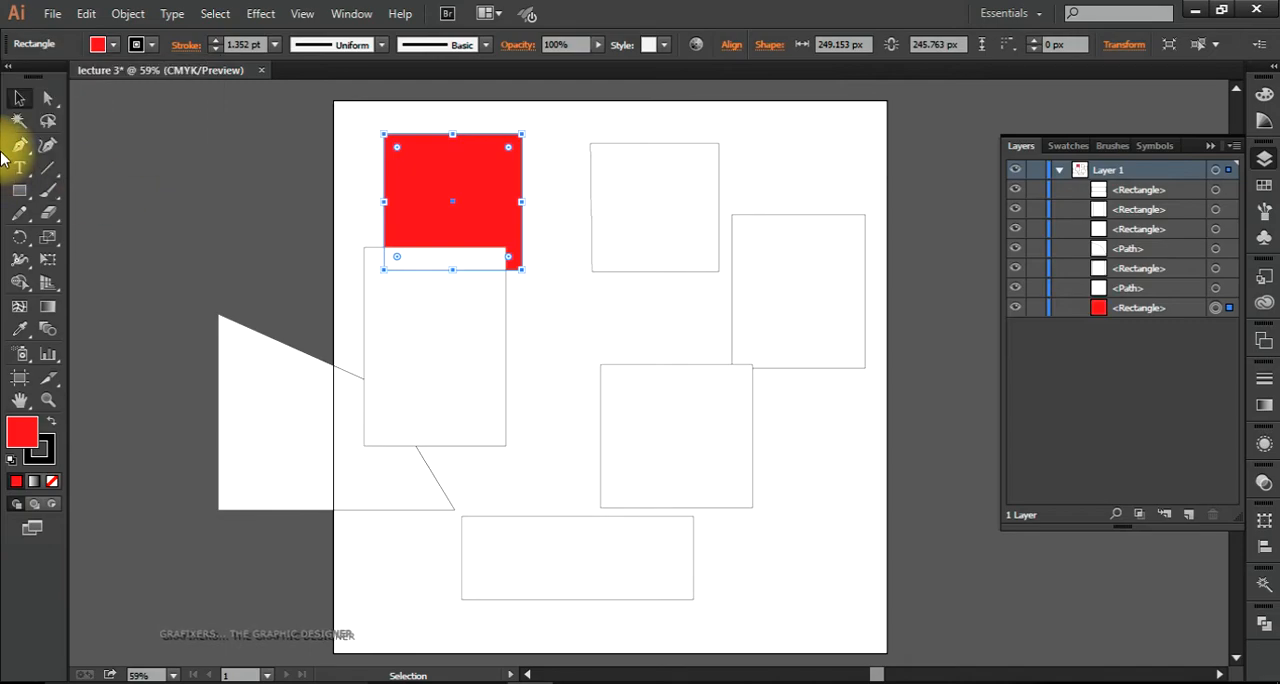
Step: Use the Magic Wand to select all white-filled shapes, and switch the selection to the red square
click(19, 120)
click(417, 334)
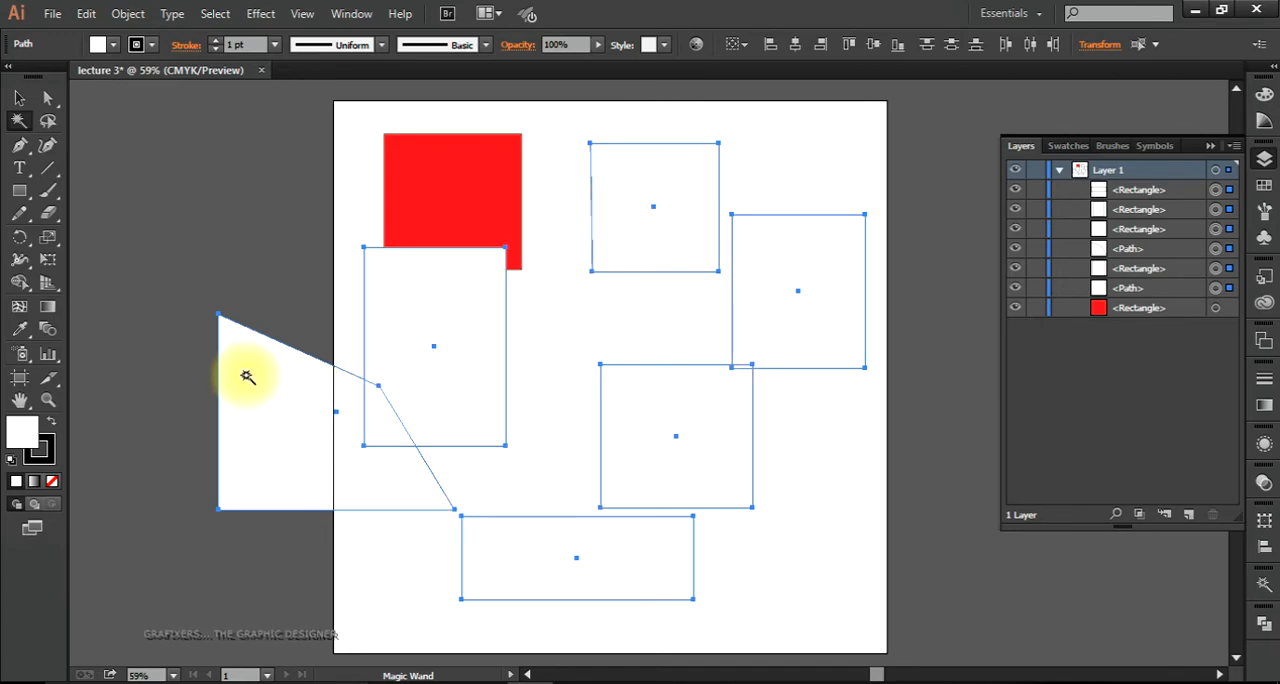
click(446, 189)
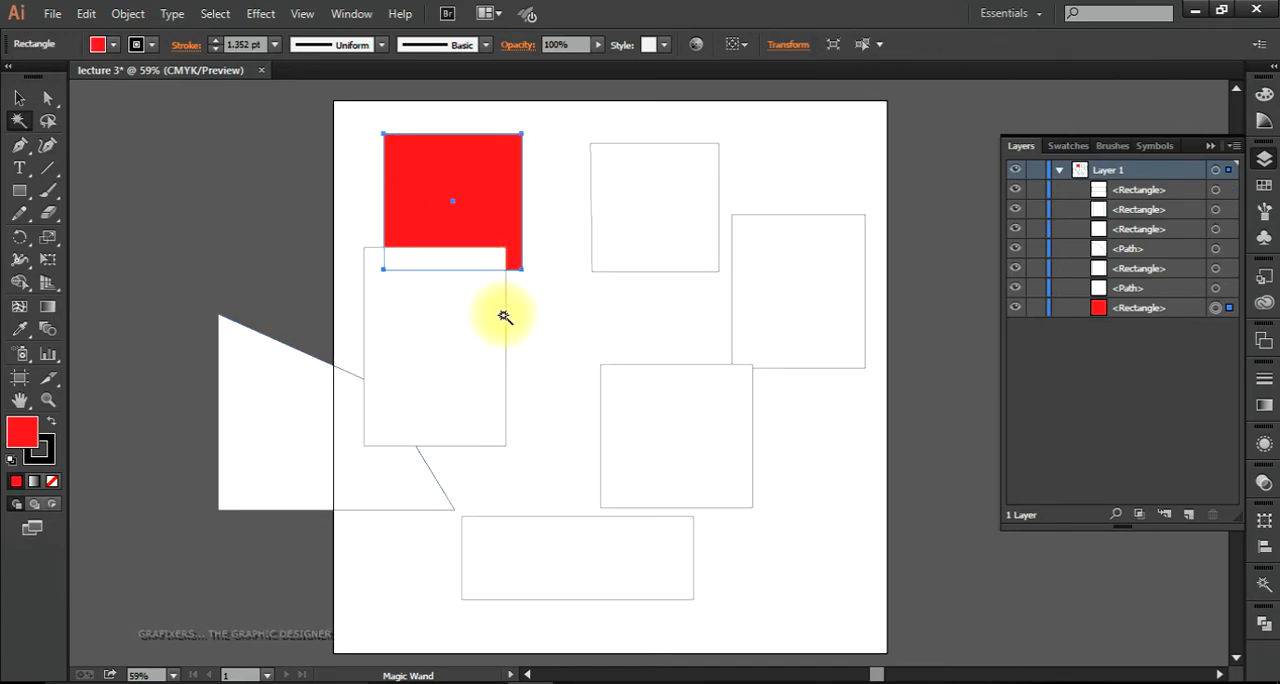
Step: Copy the red square's fill and stroke onto the wide bottom rectangle with the Eyedropper, and clear the selection
click(19, 97)
click(191, 214)
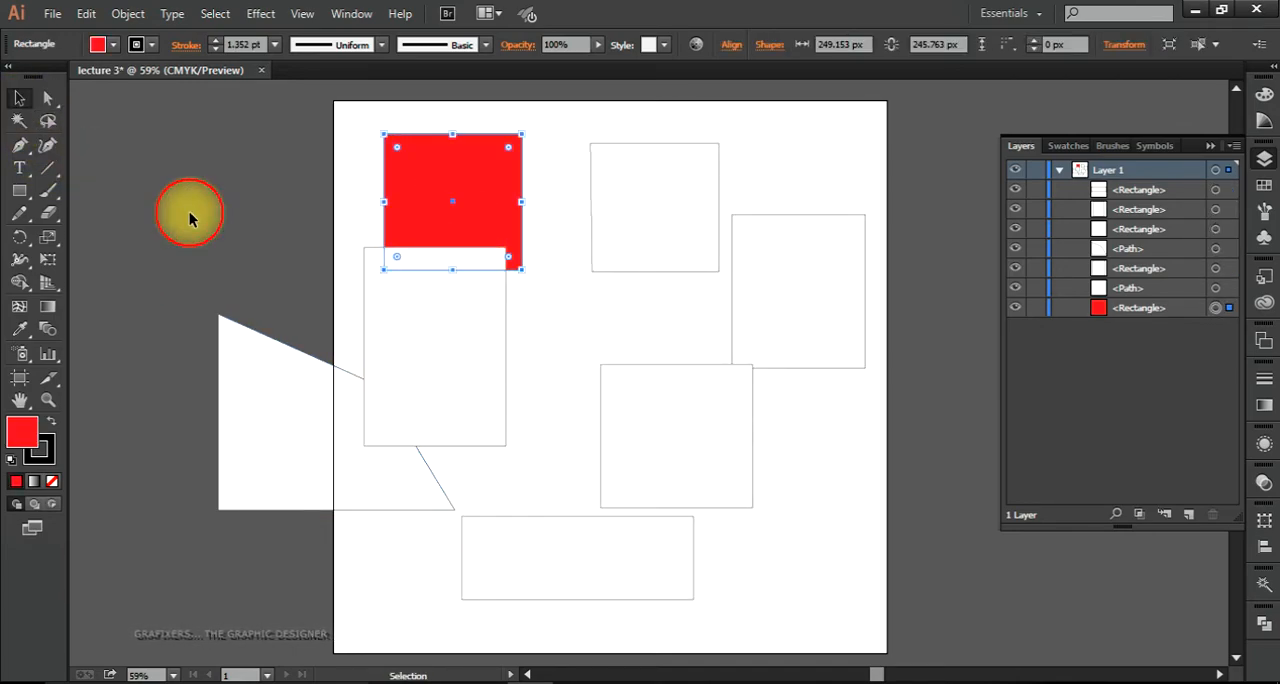
click(443, 352)
click(570, 550)
key(i)
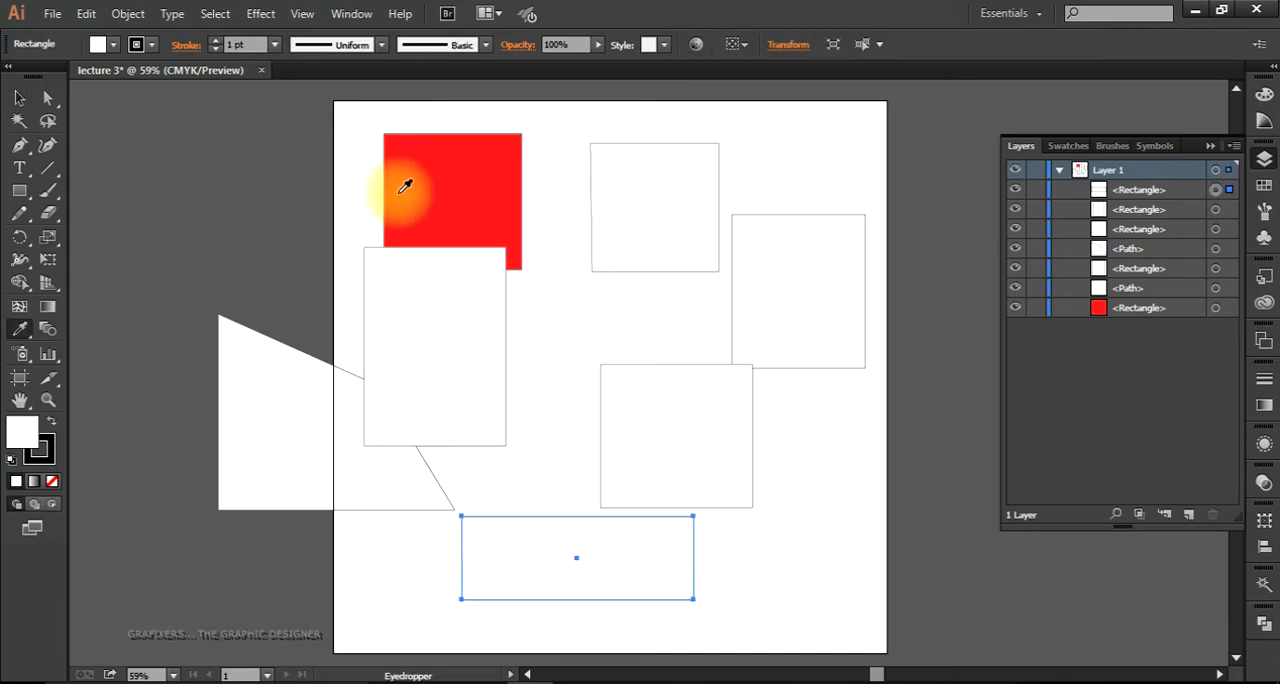
click(390, 203)
click(19, 99)
click(103, 138)
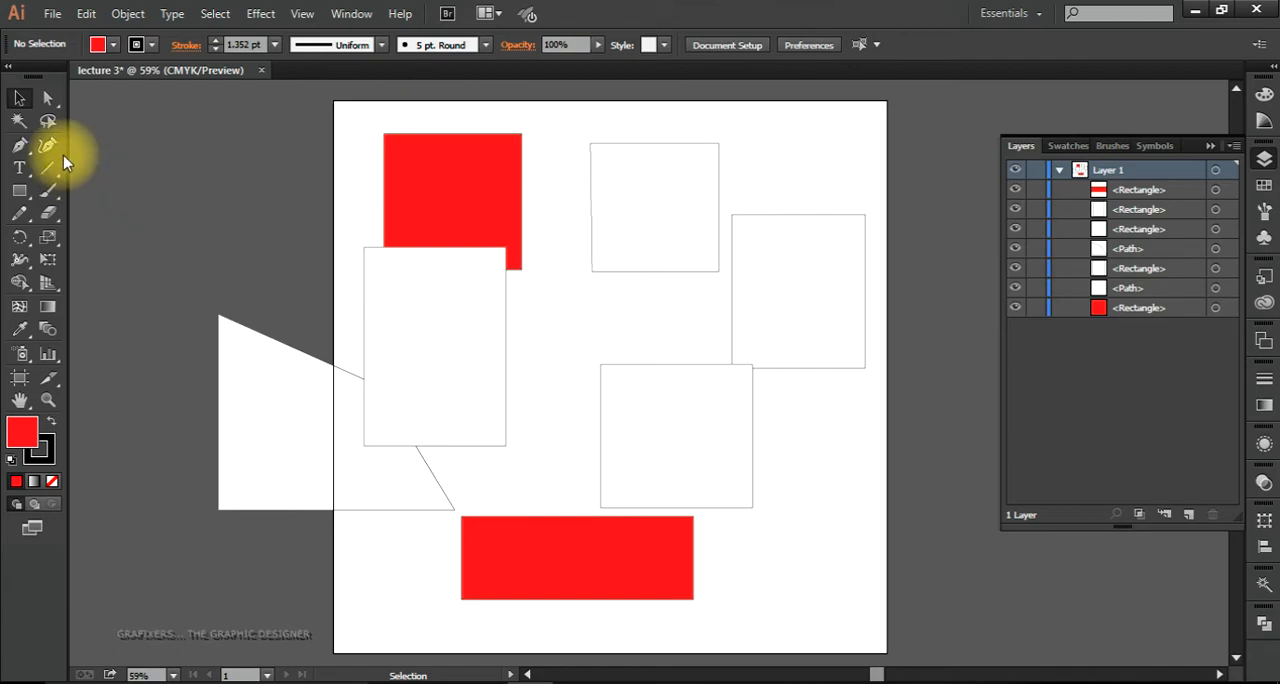
Step: Magic Wand-select both red rectangles, isolate each one in the layer list, and reselect by red and by white fill
click(20, 124)
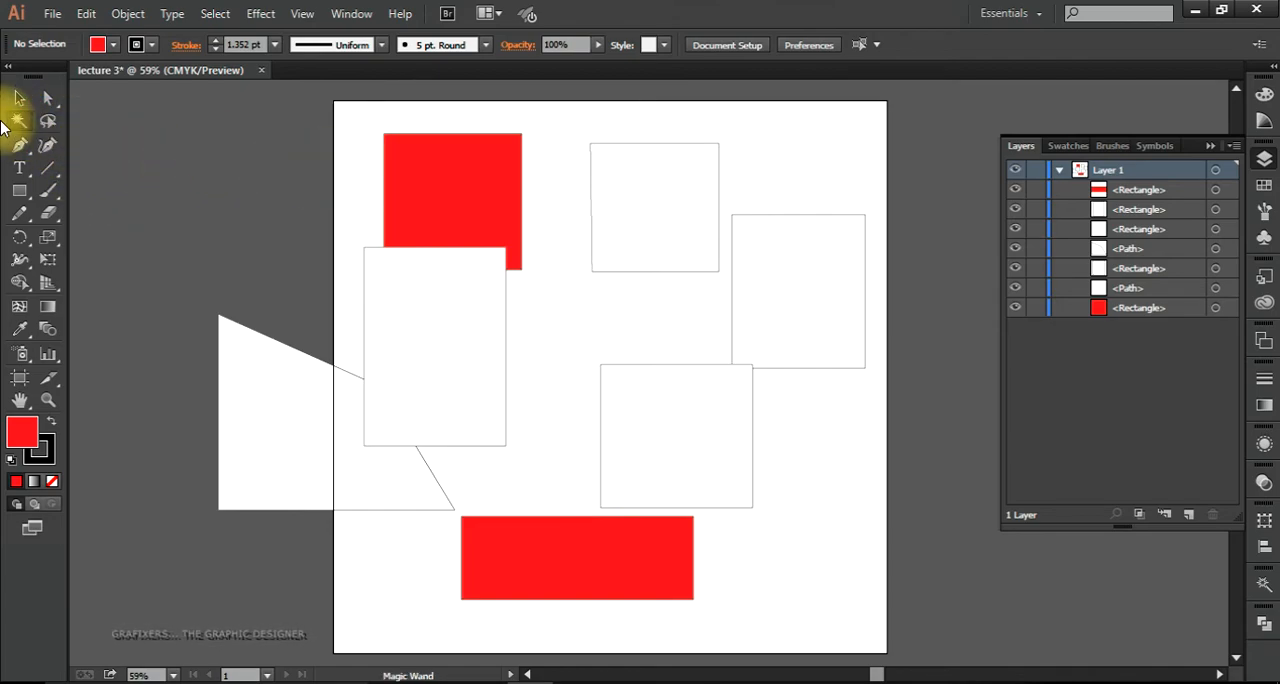
click(437, 190)
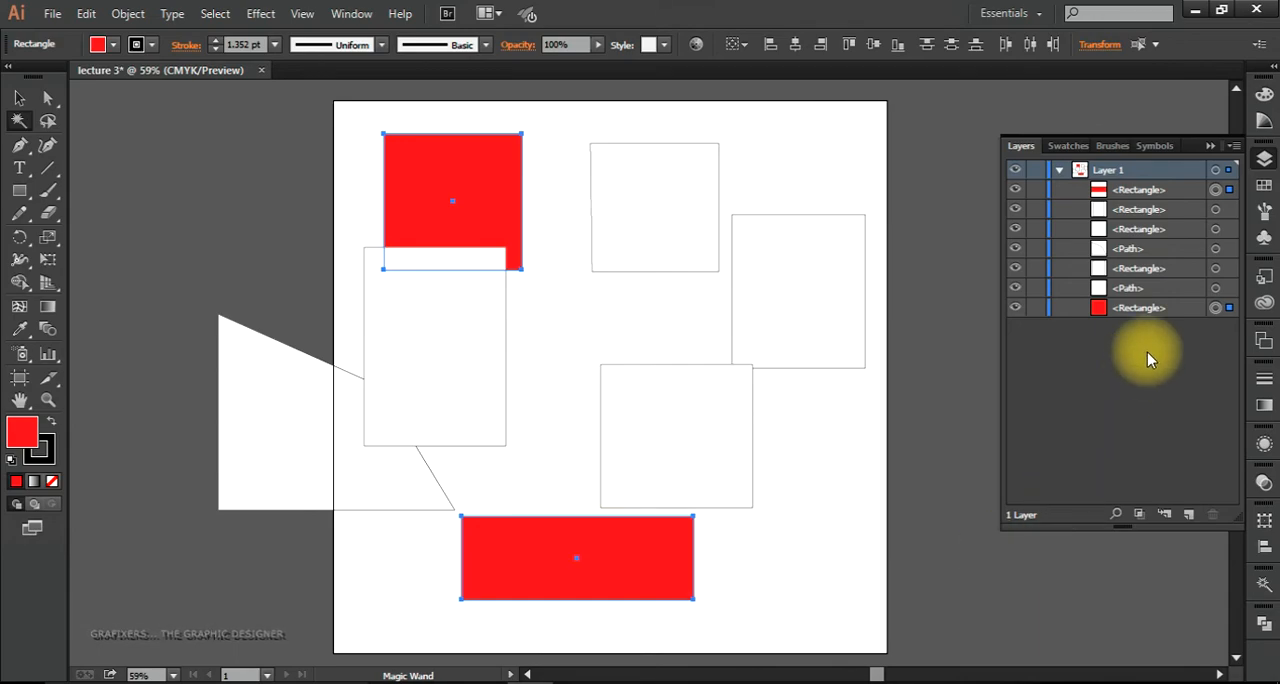
click(1230, 193)
click(1227, 307)
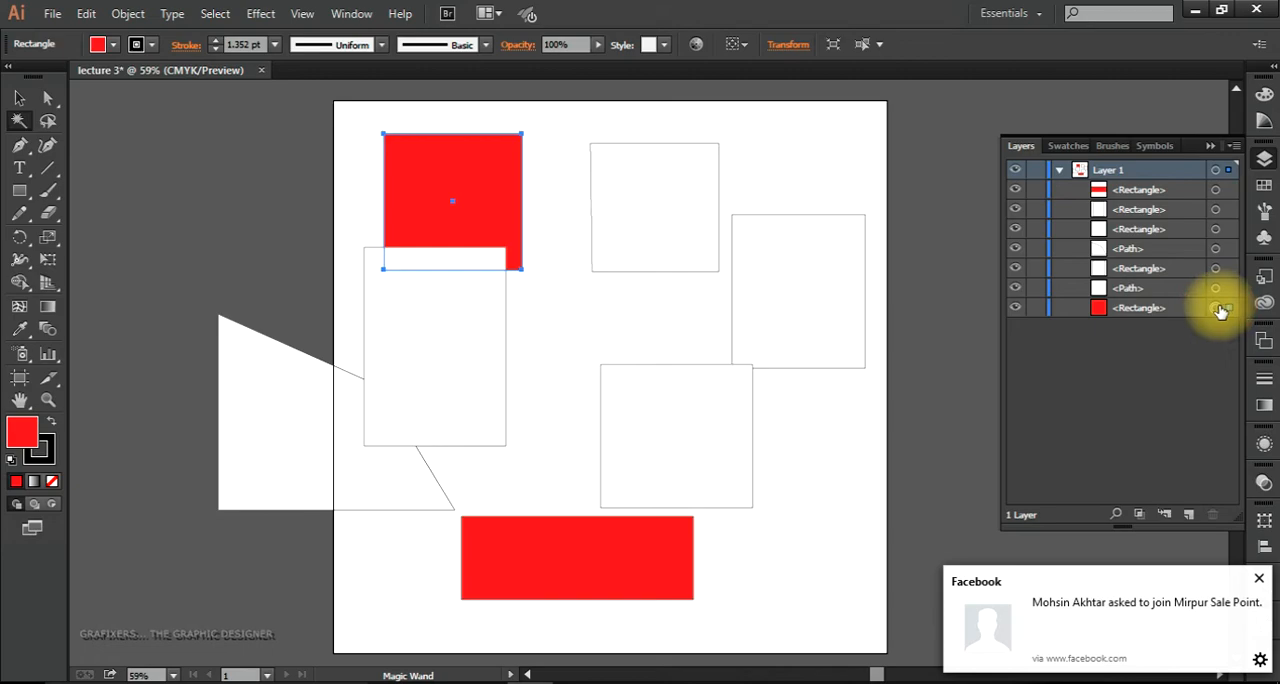
click(648, 583)
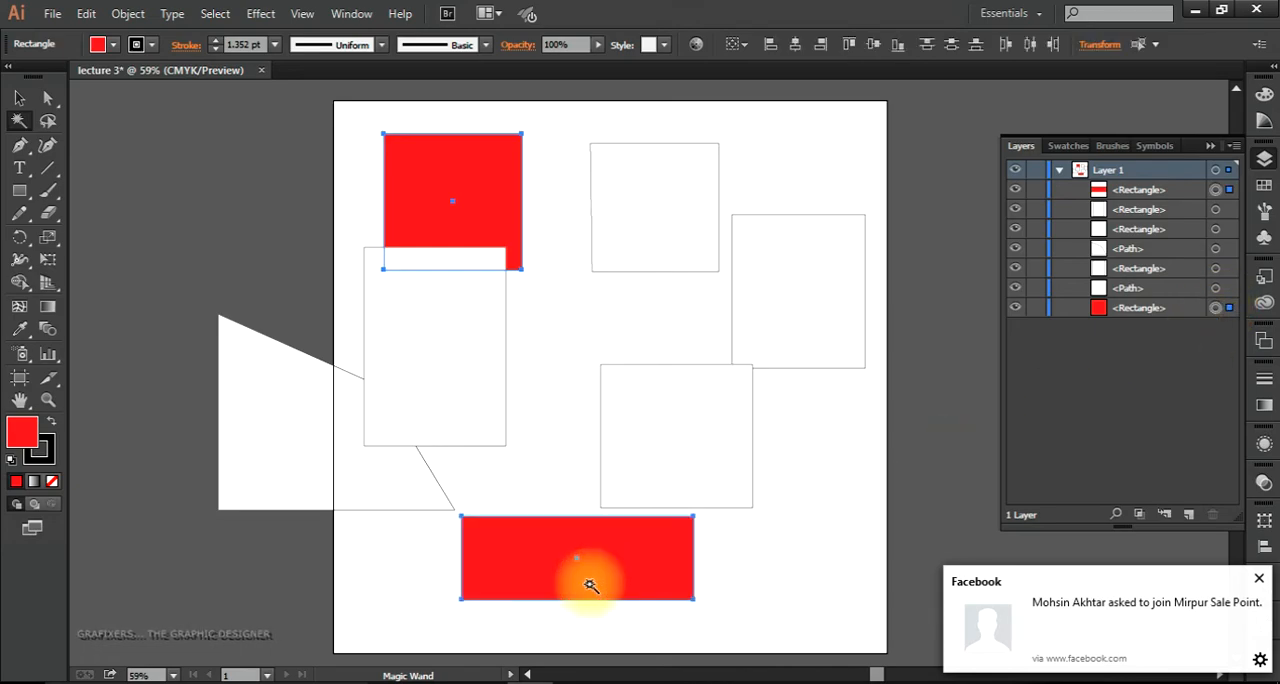
click(469, 362)
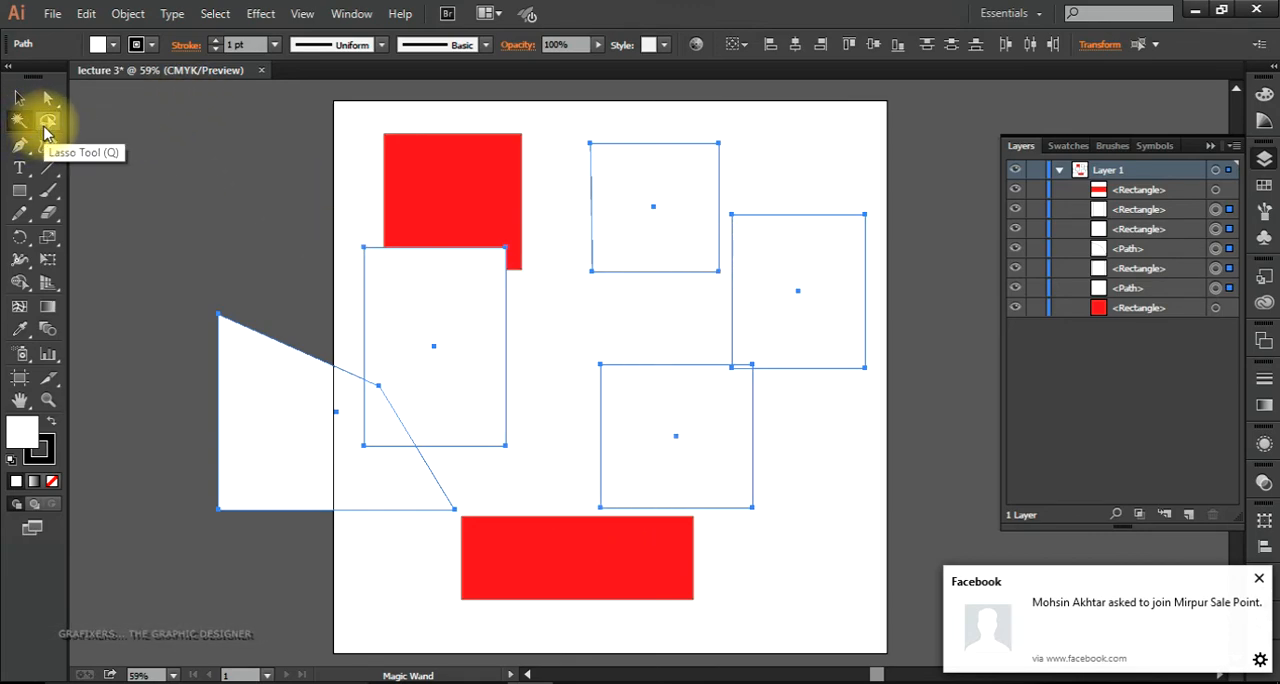
Step: Use the Lasso tool to encircle the upper-centre white square and select all its anchor points
click(46, 133)
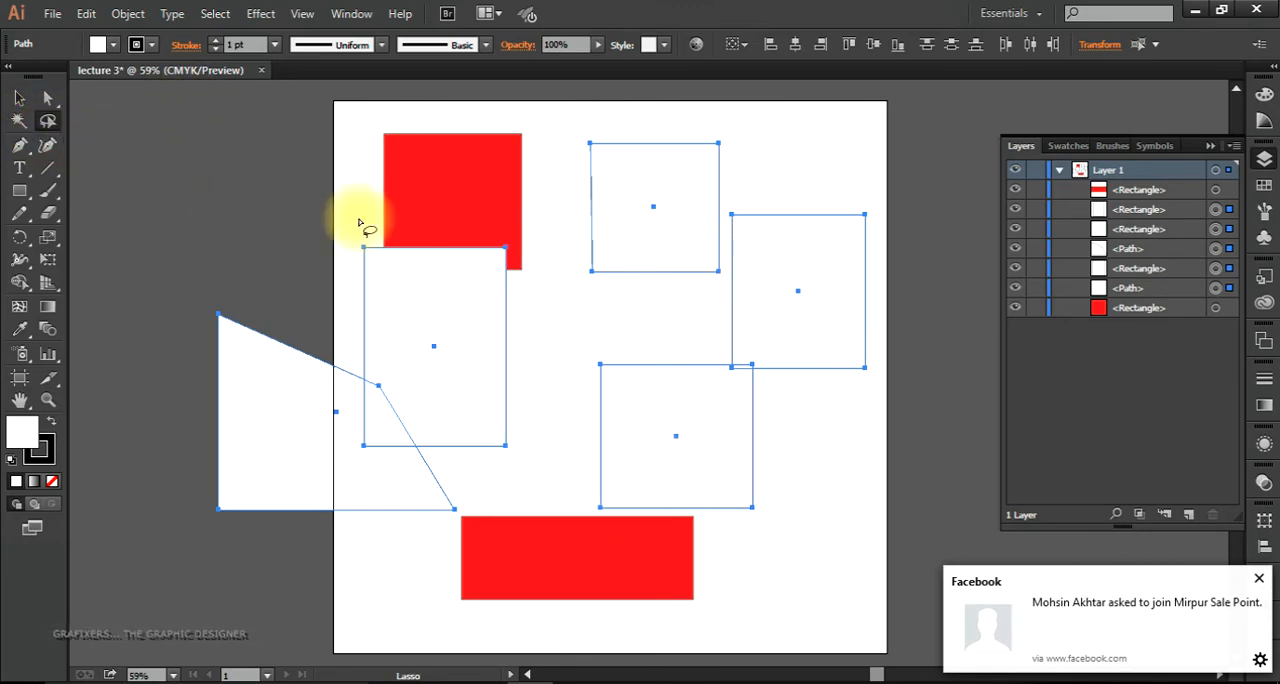
mouse_move(366, 207)
mouse_down()
mouse_move(628, 200)
mouse_move(504, 298)
mouse_move(328, 192)
mouse_move(412, 413)
mouse_move(514, 325)
mouse_move(450, 370)
mouse_up()
click(562, 327)
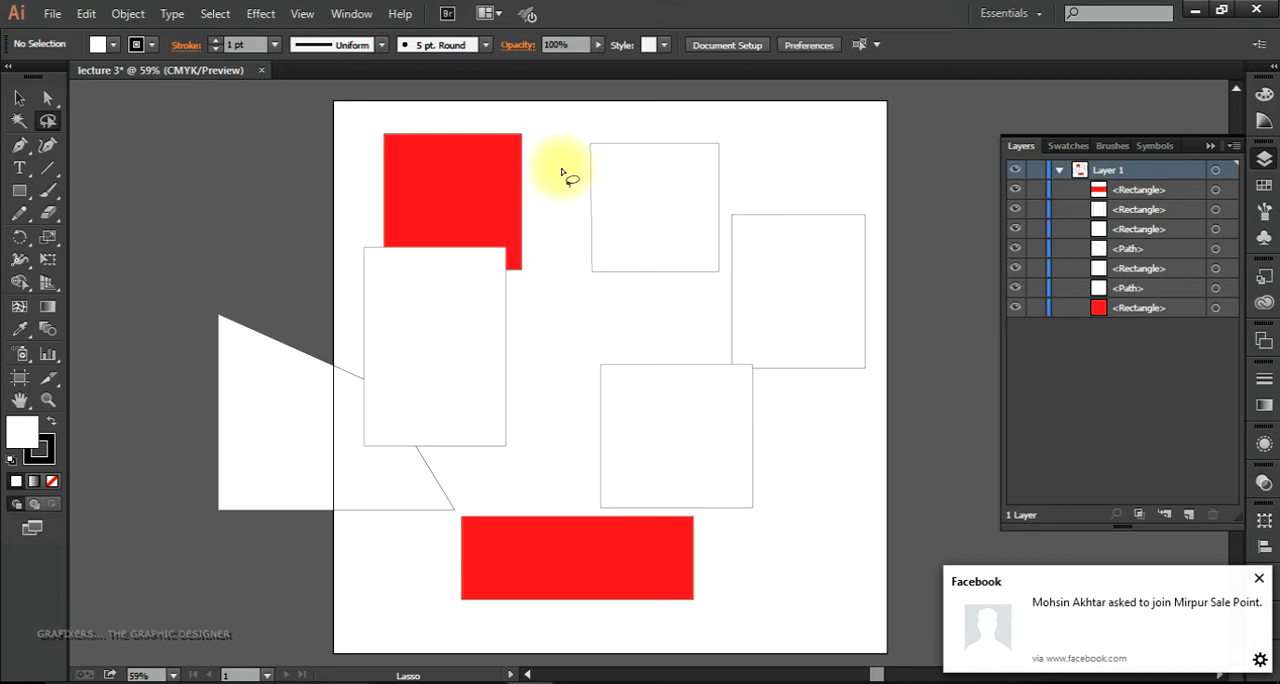
mouse_move(566, 150)
mouse_down()
mouse_move(600, 120)
mouse_move(706, 126)
mouse_move(735, 148)
mouse_up()
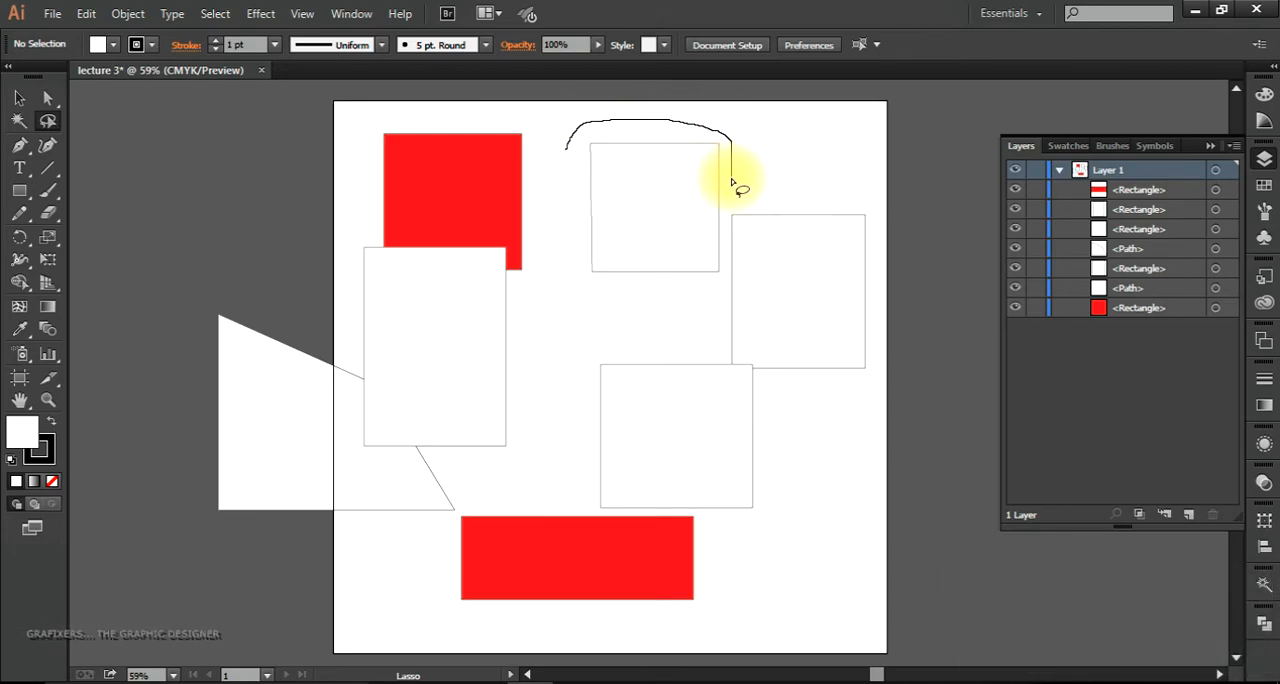
mouse_move(726, 242)
mouse_down()
mouse_move(719, 320)
mouse_move(592, 324)
mouse_move(549, 252)
mouse_move(563, 134)
mouse_up()
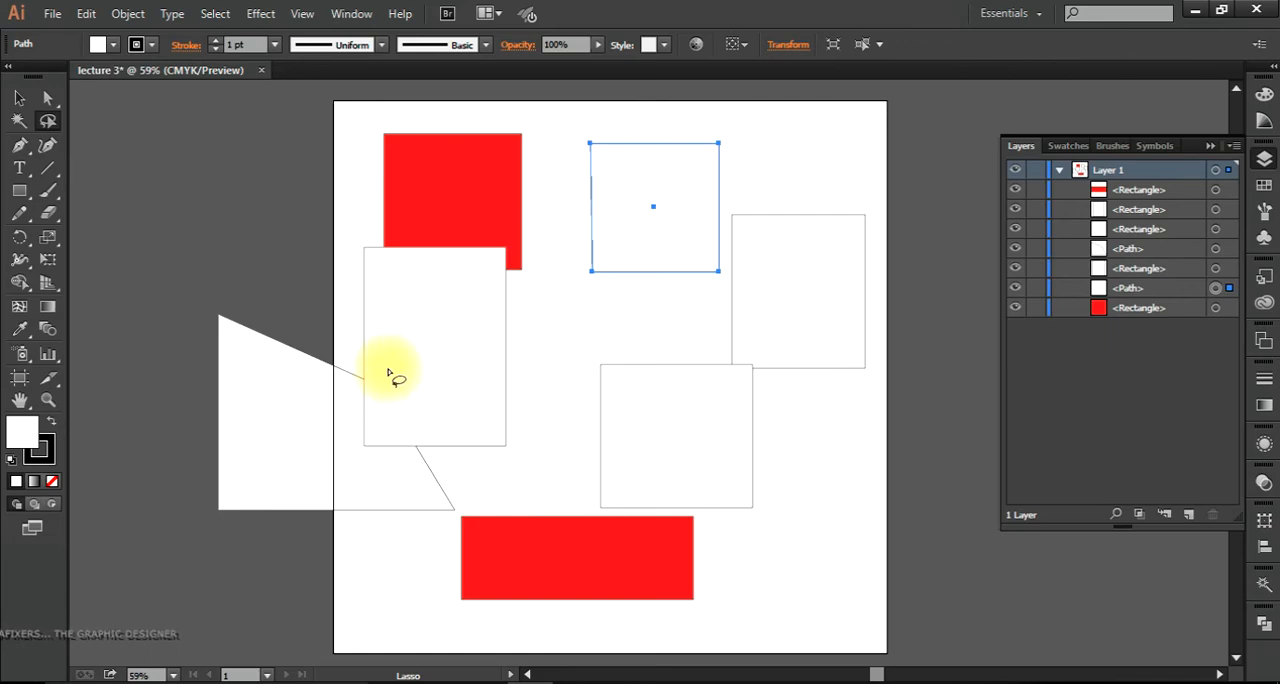
Step: Lasso the tall rectangle's lower-left anchor and the slanted shape's nearby corner, and nudge them sideways and back
mouse_move(343, 342)
mouse_down()
mouse_move(336, 428)
mouse_move(380, 480)
mouse_move(424, 473)
mouse_move(439, 430)
mouse_move(346, 352)
mouse_up()
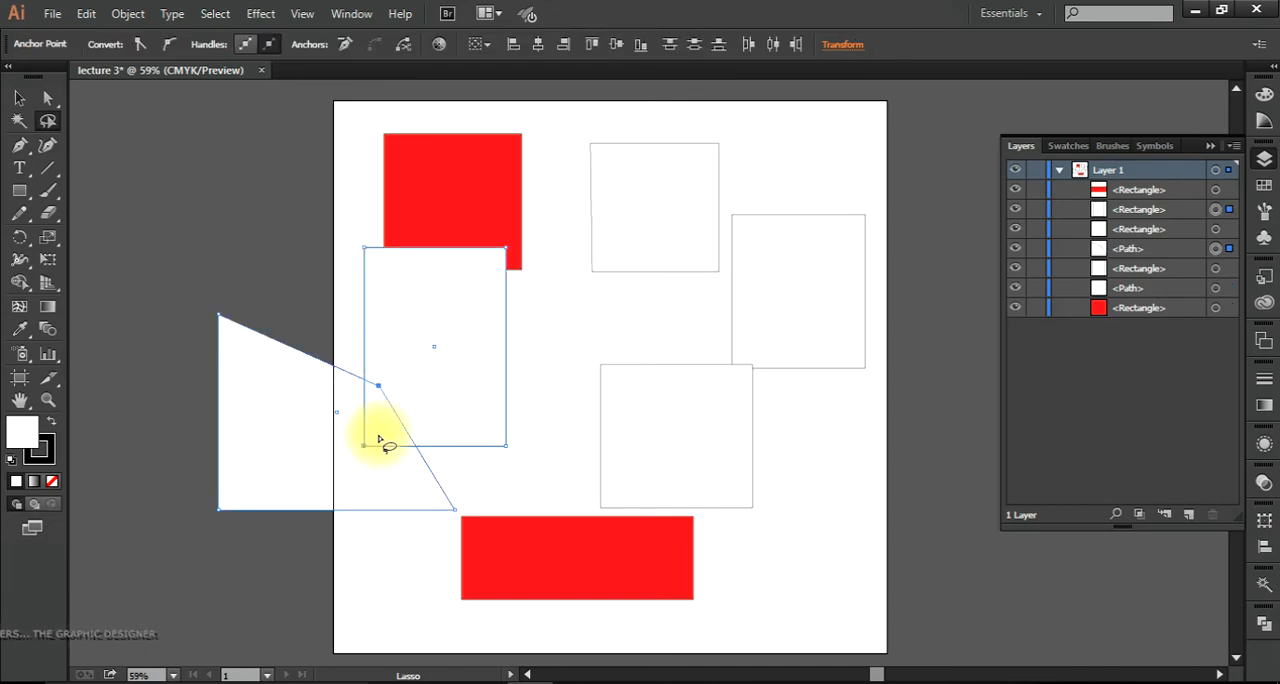
key(shift+Left)
key(shift+Right)
key(shift+Right)
key(shift+Left)
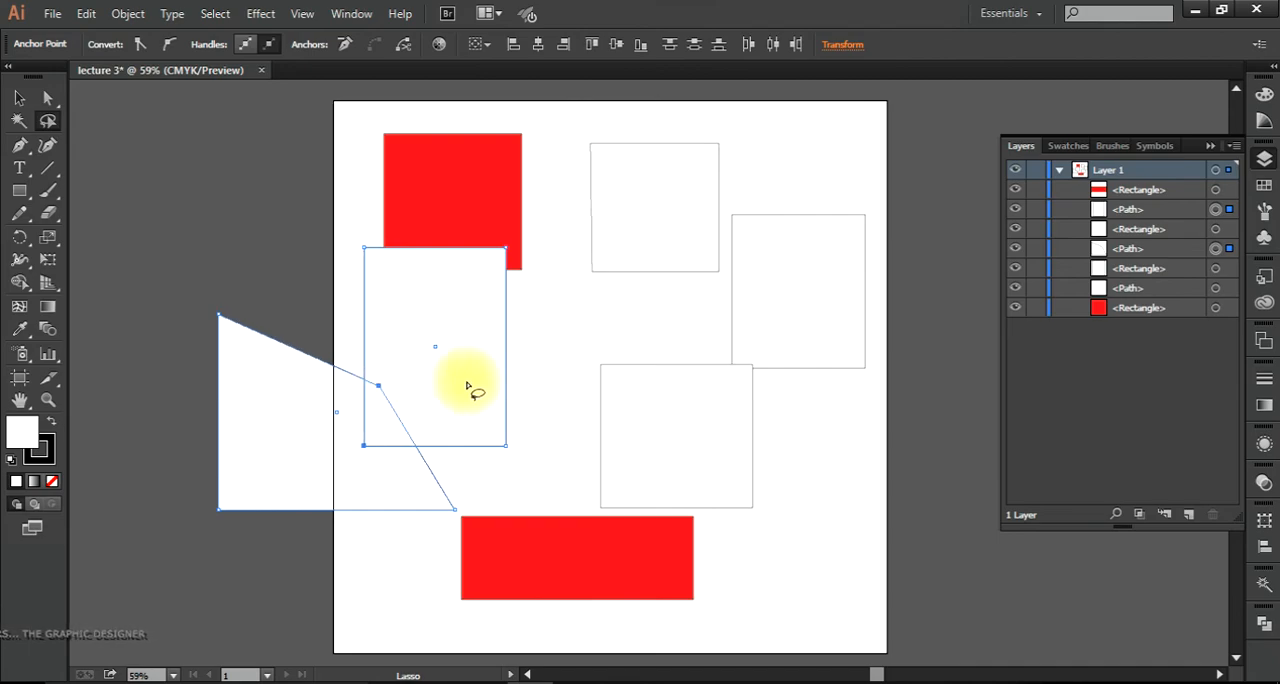
Step: Lasso neighbouring anchor points of the two overlapping white rectangles on the artboard's right side, and clear the selection
click(614, 329)
mouse_move(764, 190)
mouse_down()
mouse_move(714, 298)
mouse_move(743, 200)
mouse_move(760, 248)
mouse_up()
drag(757, 323, 766, 334)
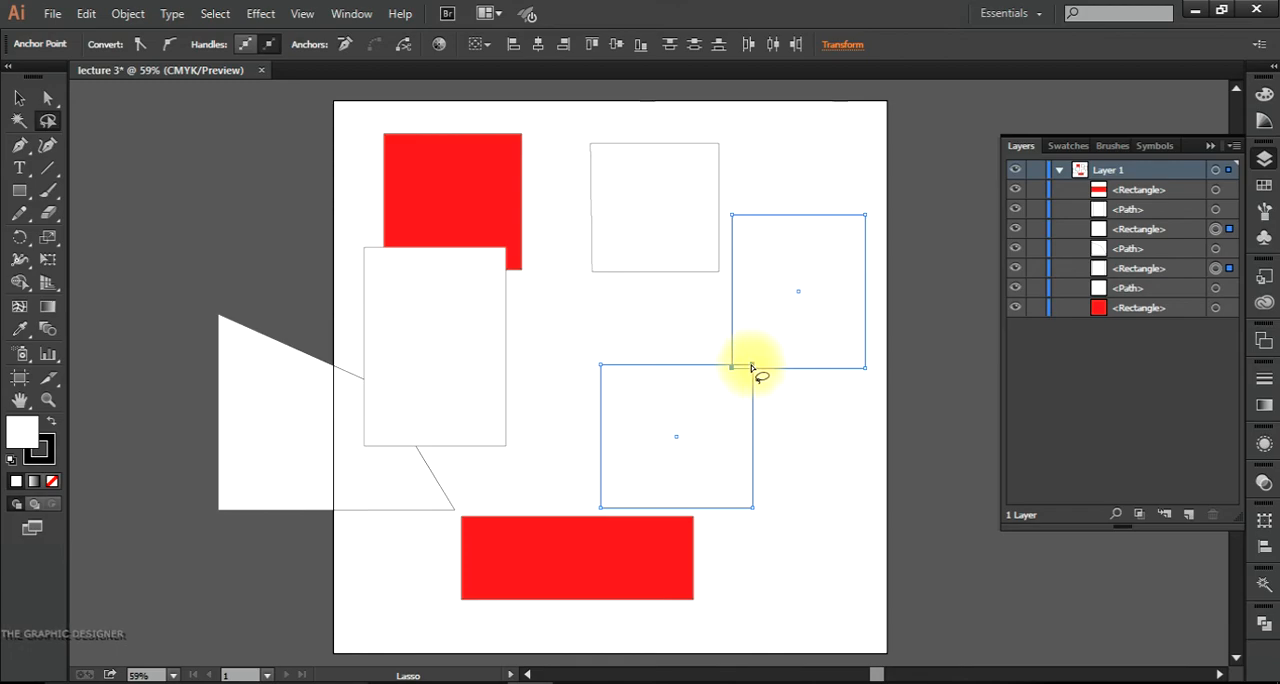
click(804, 463)
mouse_move(920, 357)
mouse_down()
mouse_move(860, 346)
mouse_move(602, 360)
mouse_move(561, 394)
mouse_move(894, 386)
mouse_up()
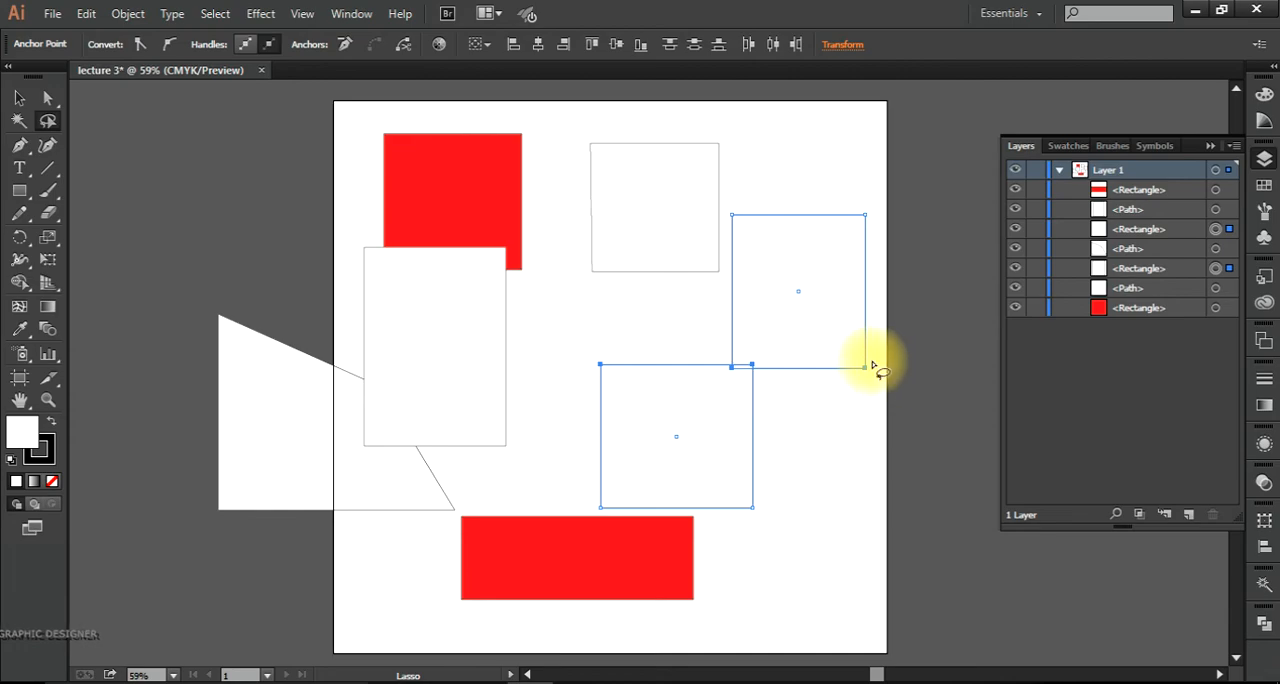
mouse_move(540, 342)
mouse_down()
mouse_move(940, 402)
mouse_move(940, 331)
mouse_move(547, 350)
mouse_up()
click(548, 352)
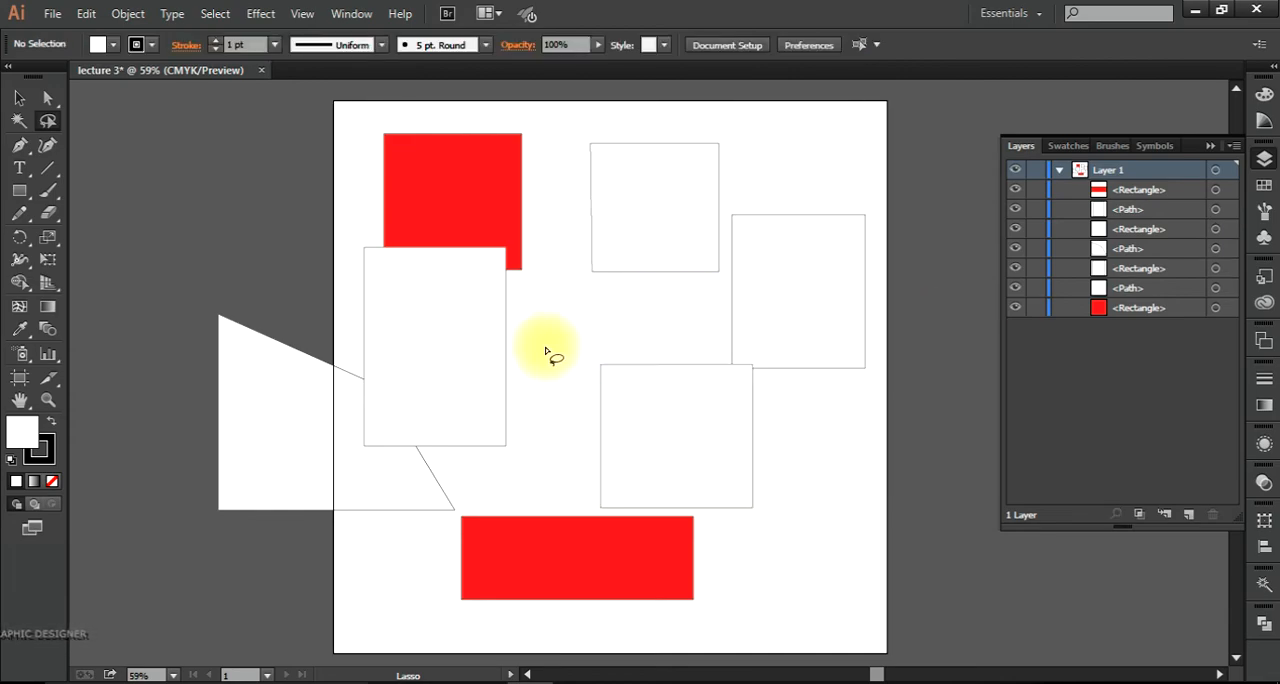
Step: Marquee-select the shapes across the artboard with the Selection tool, and deselect them
click(21, 99)
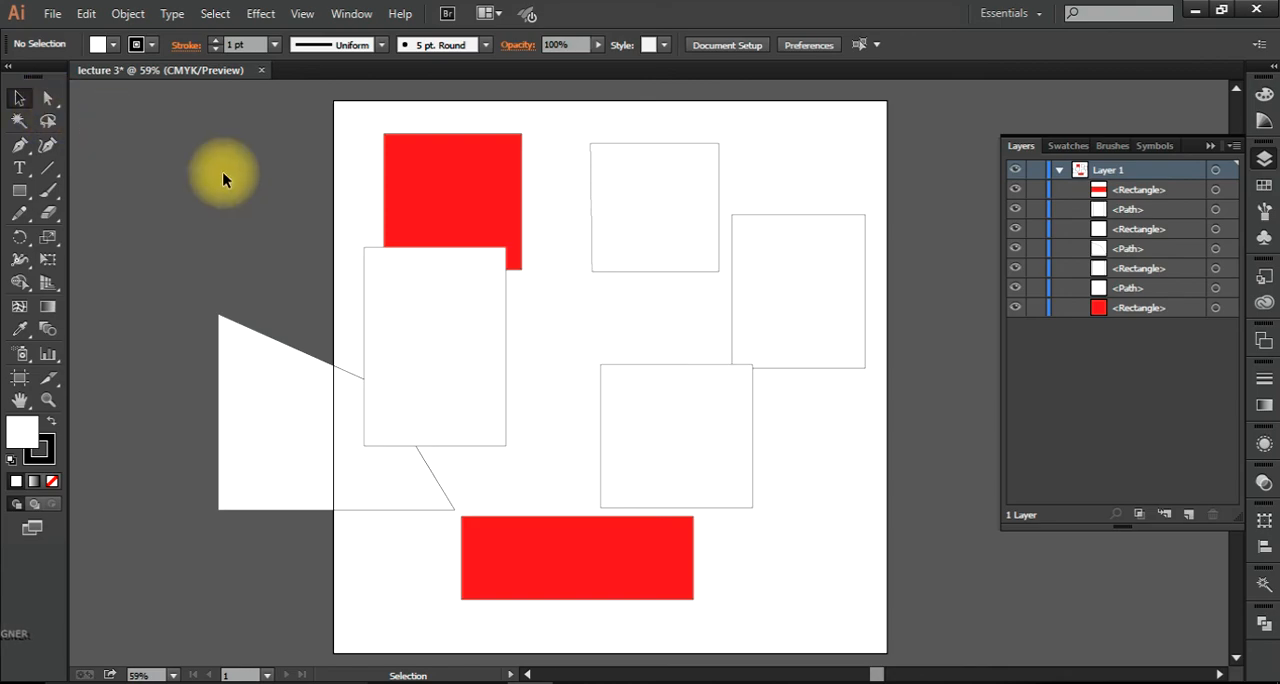
drag(816, 146, 320, 582)
click(843, 543)
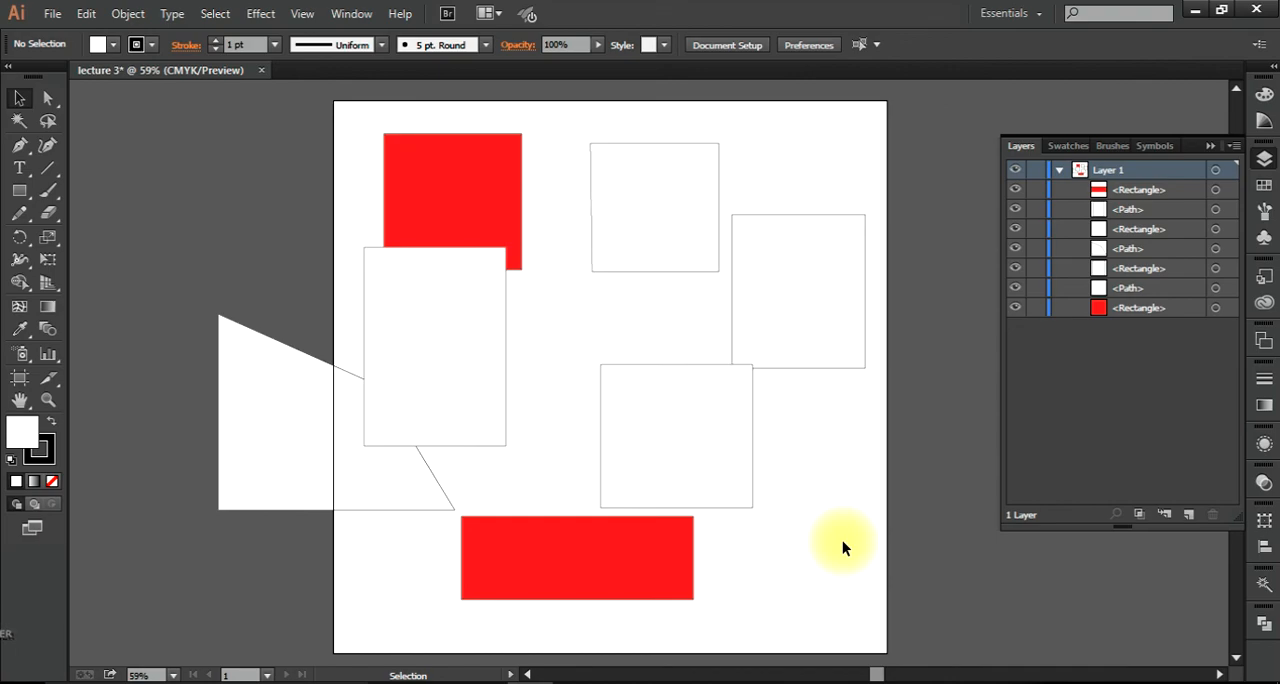
Step: Switch to the browser window showing the YouTube channel page
click(457, 681)
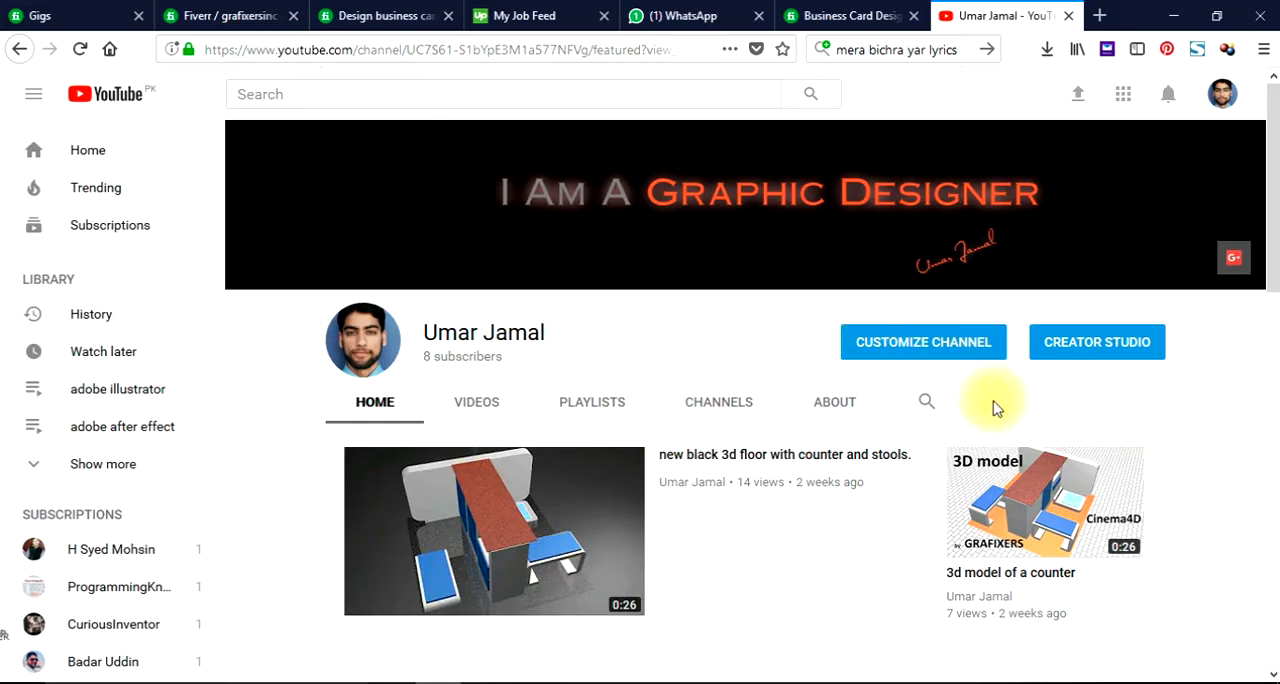